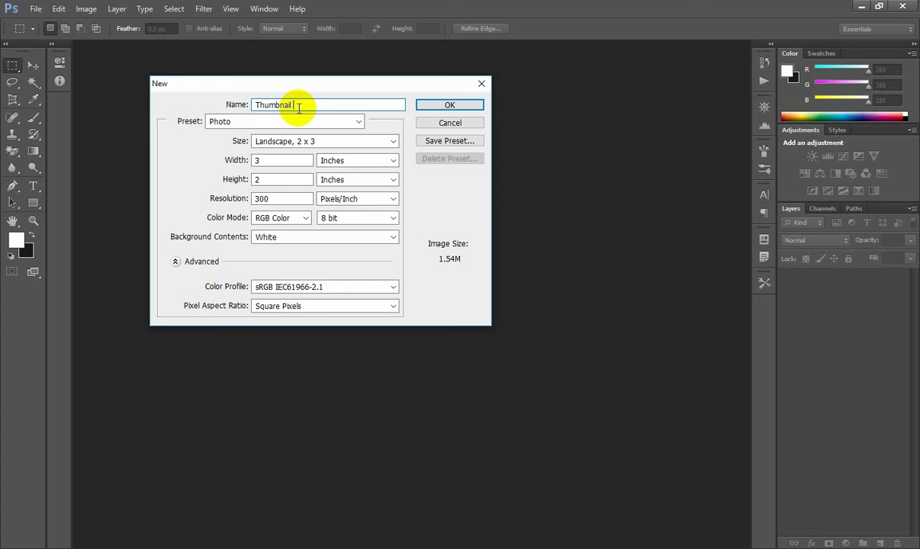
Name the new document "Thumbnail Size" and choose the Custom preset.
key(Tab)
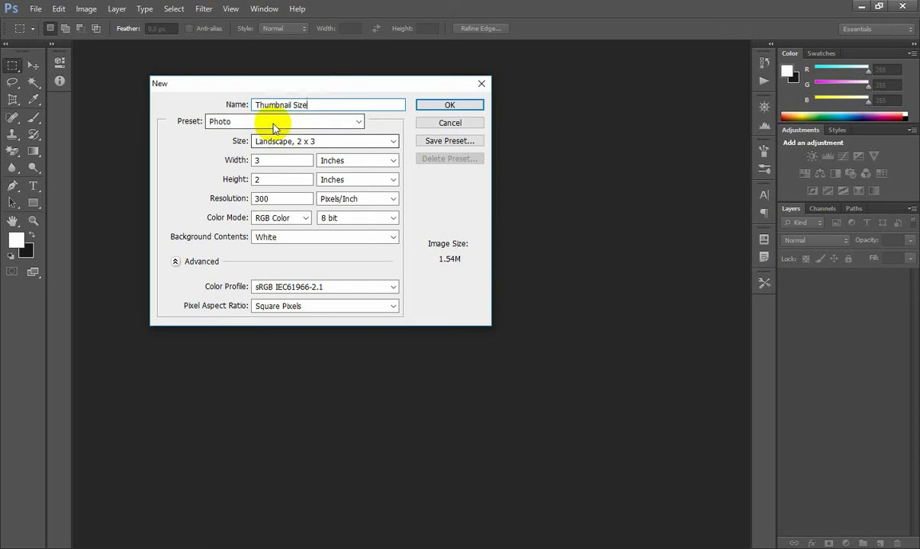
click(273, 124)
click(267, 244)
Set the document size to 1280 by 720 pixels and create it.
click(286, 162)
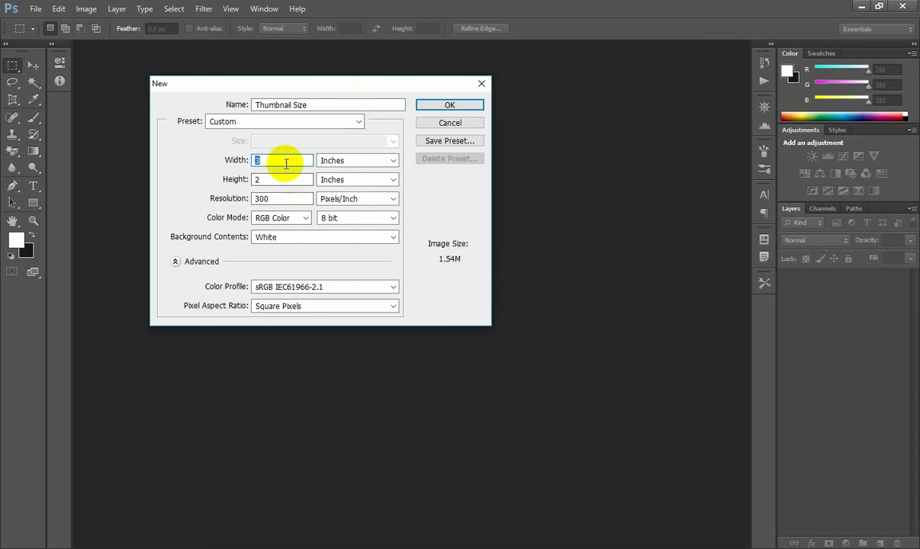
text(1280)
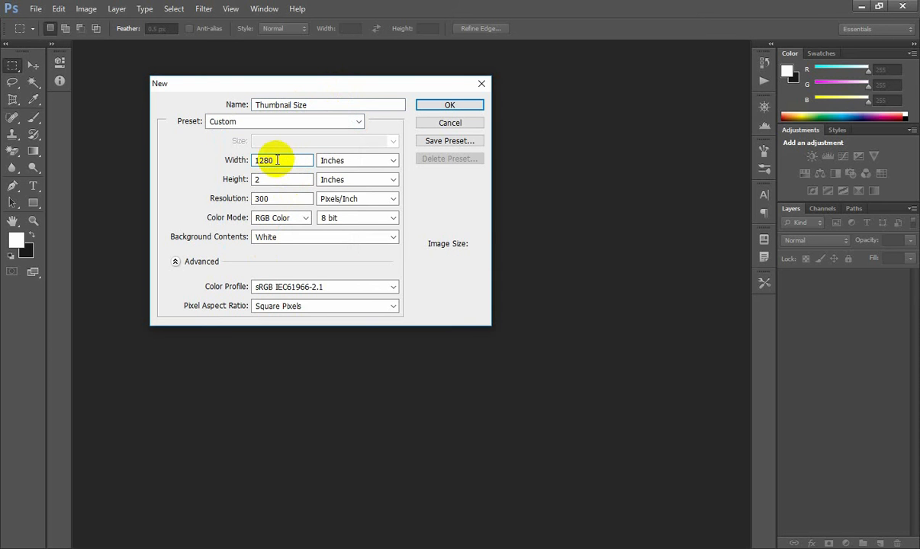
click(290, 181)
click(467, 214)
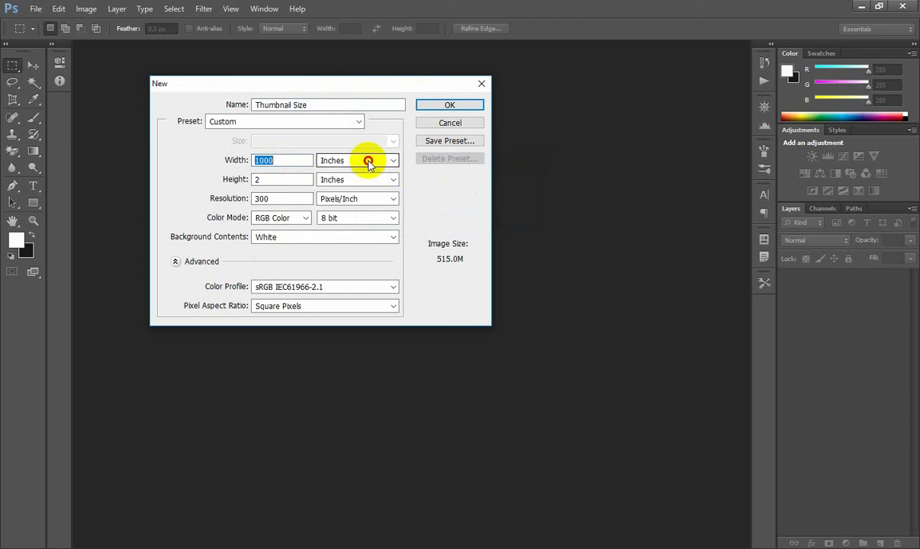
click(369, 162)
click(355, 173)
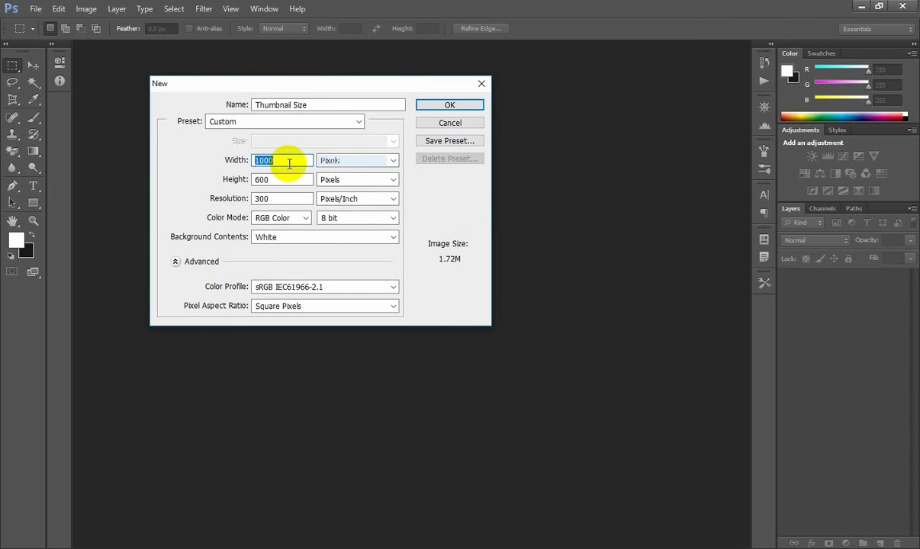
key(BackSpace)
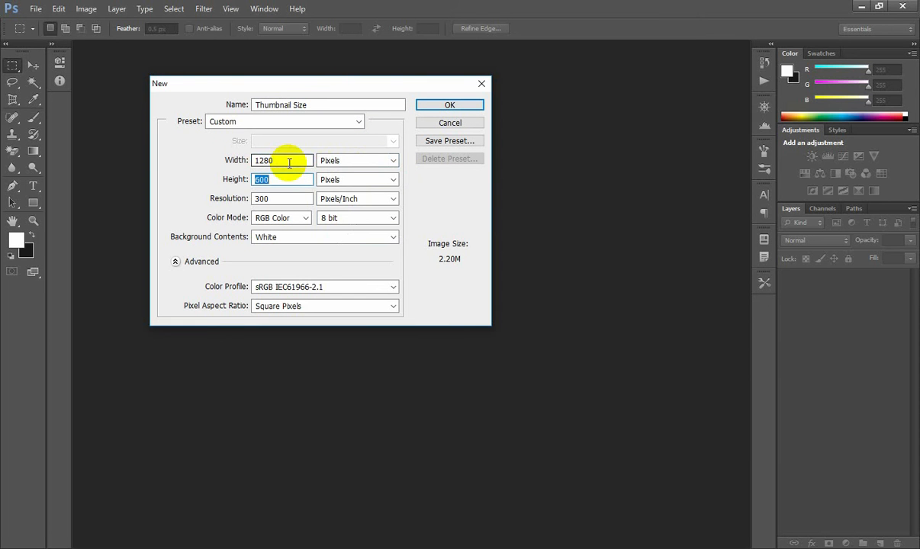
click(450, 104)
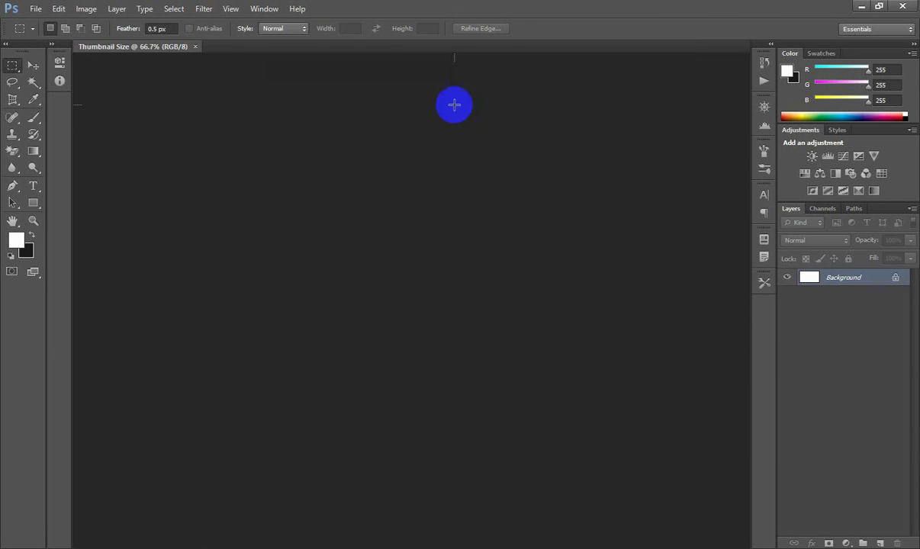
Add a new layer above the background and fill it with the dark background color.
click(880, 543)
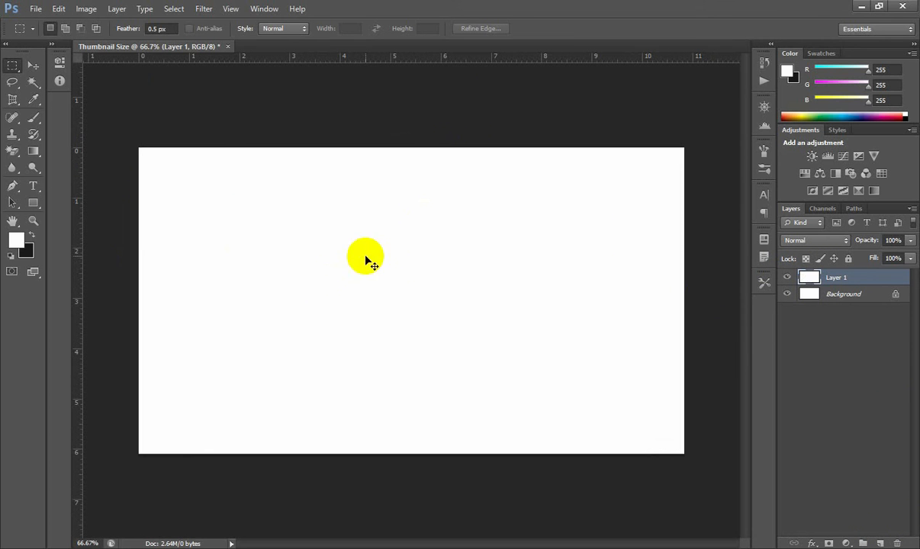
key(ctrl+BackSpace)
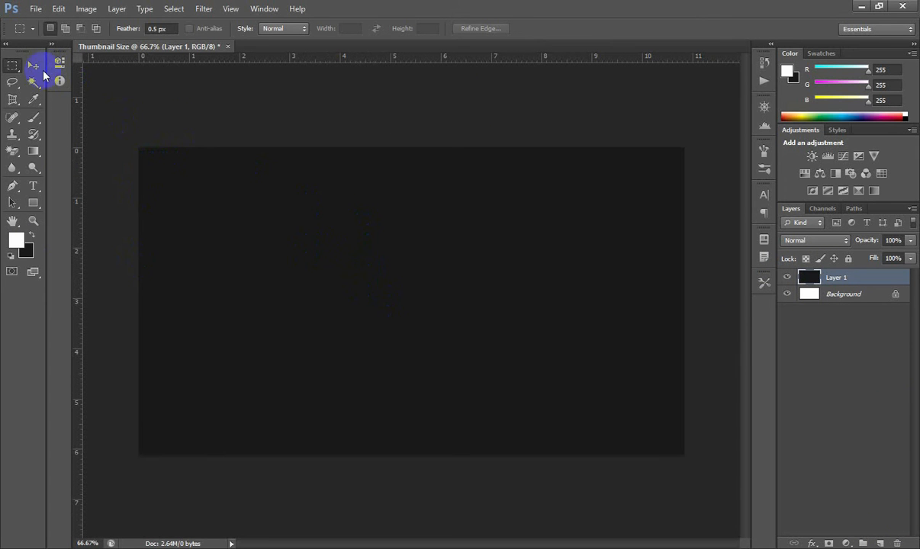
Add the text "Thumbnail Size" on the upper part of the canvas in white (ffffff).
click(194, 253)
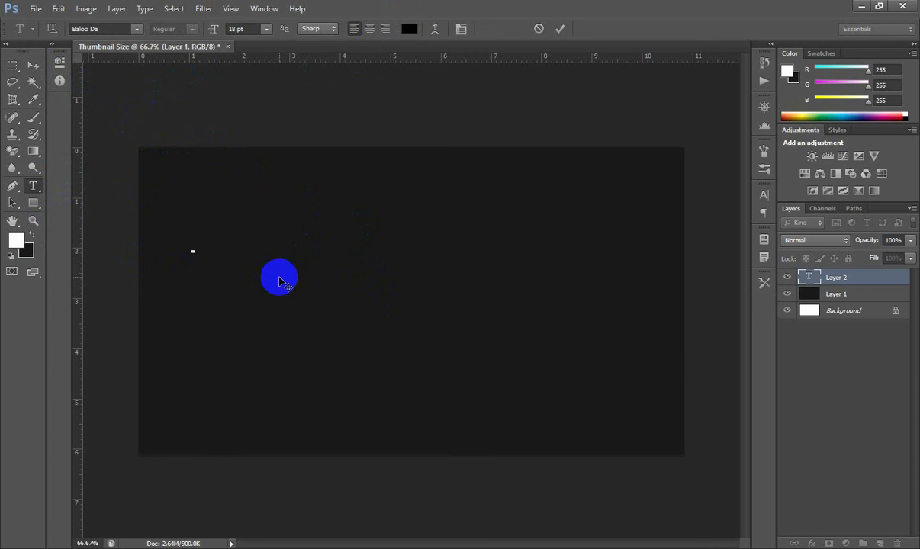
click(410, 29)
drag(653, 294, 514, 117)
click(876, 161)
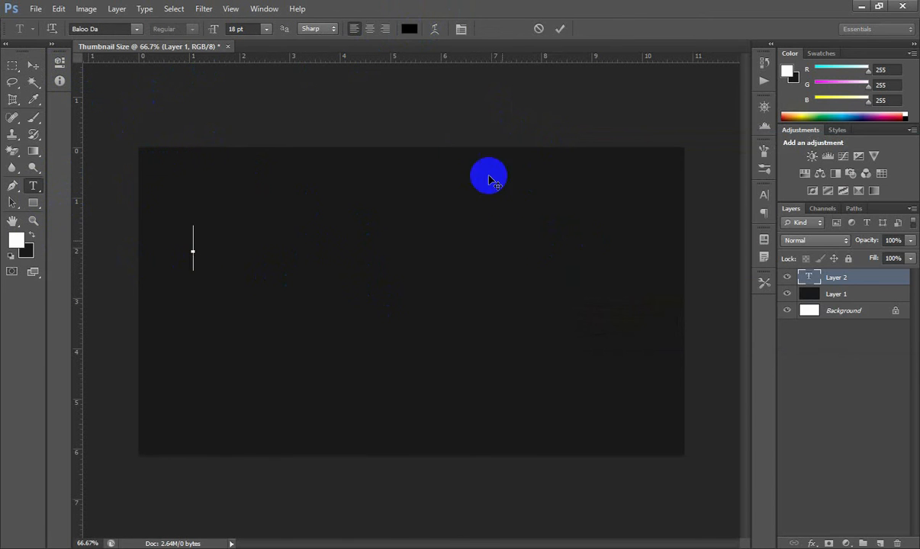
click(409, 28)
drag(626, 193, 574, 169)
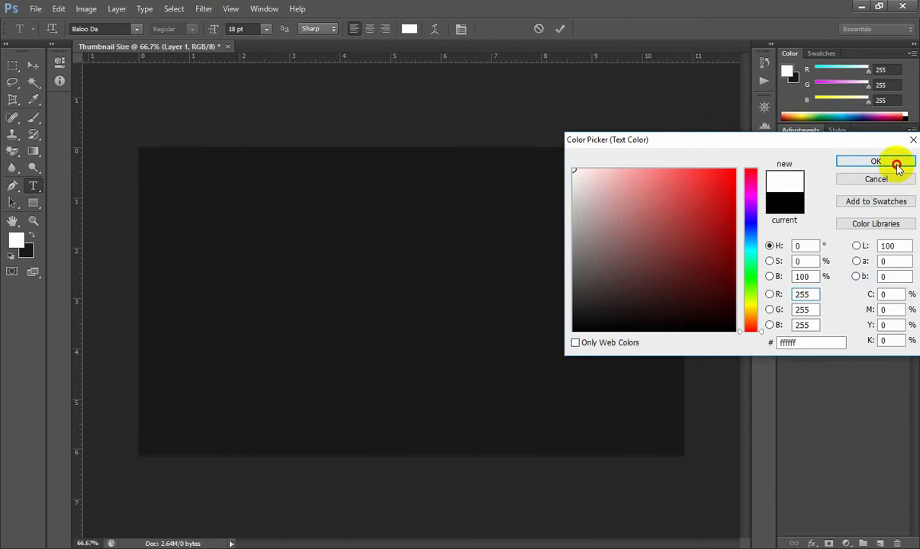
click(896, 164)
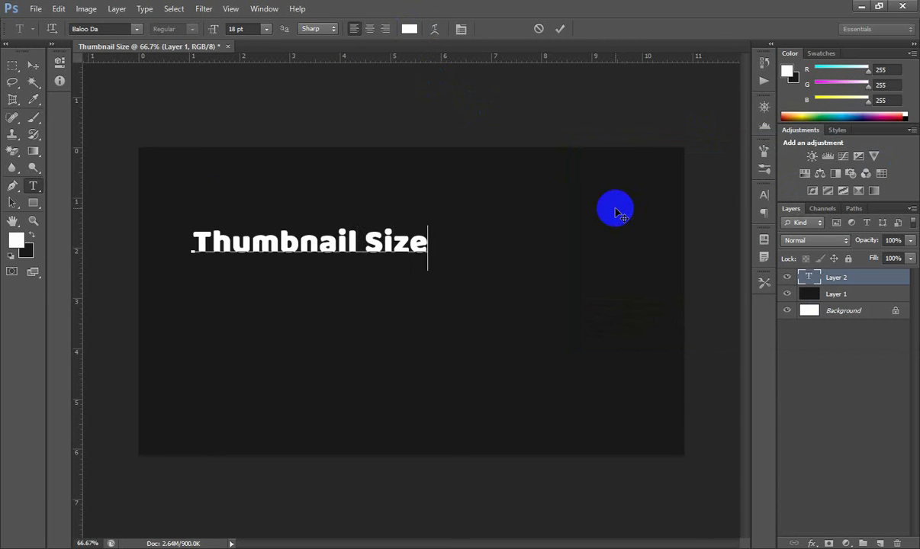
click(560, 29)
Enlarge the title text to about 27 pt and center it near the top of the canvas.
key(ctrl+t)
drag(428, 270, 539, 306)
drag(476, 252, 445, 208)
click(32, 64)
click(412, 212)
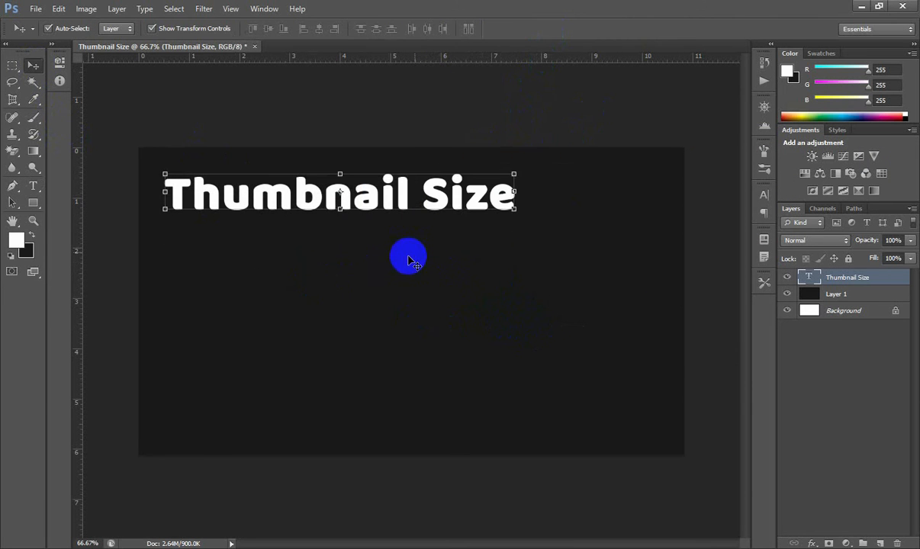
click(408, 263)
drag(363, 200, 434, 212)
click(365, 287)
Add the text "1280 px * 720 px" in white directly below the title.
click(33, 186)
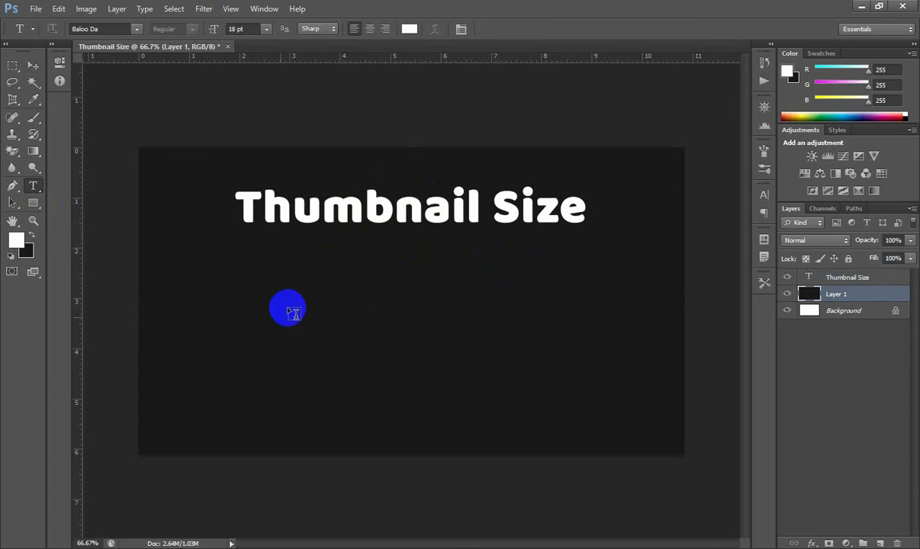
click(290, 246)
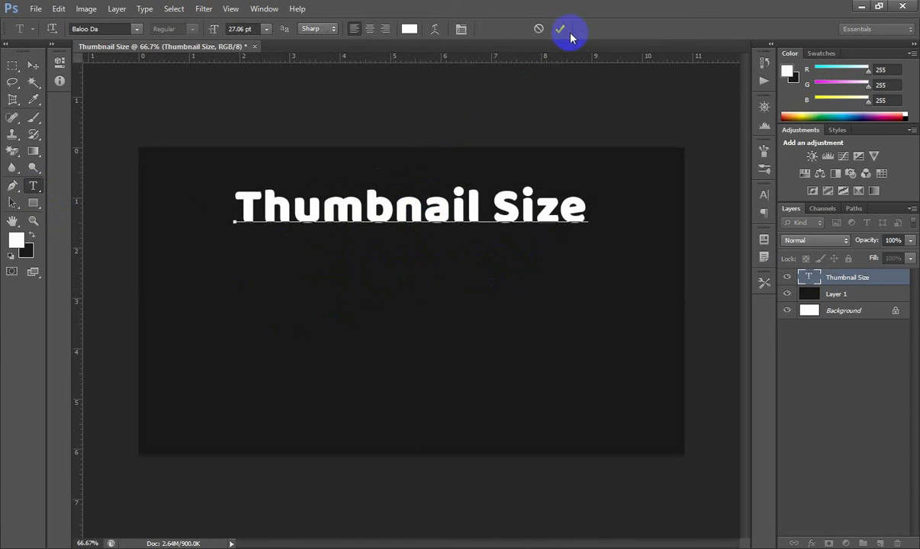
click(560, 29)
click(281, 286)
text(1280px * 720 px)
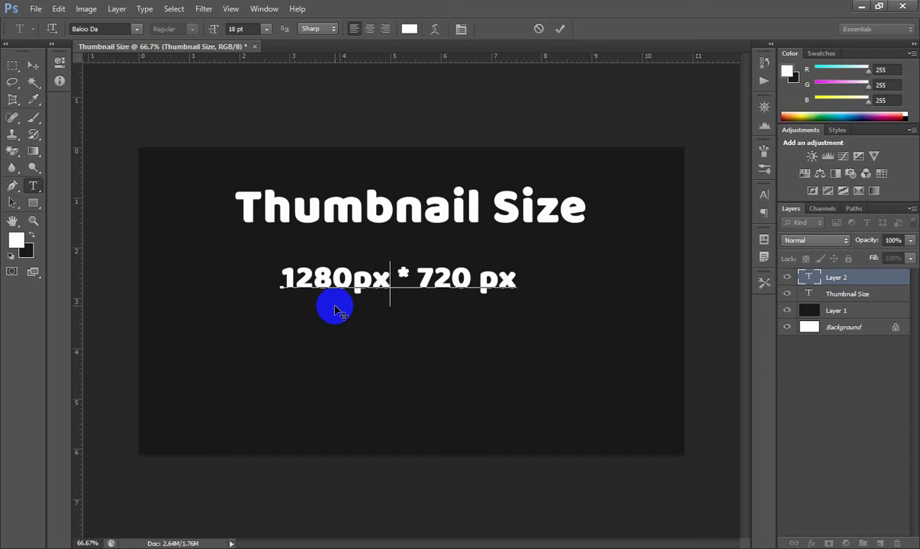
click(349, 276)
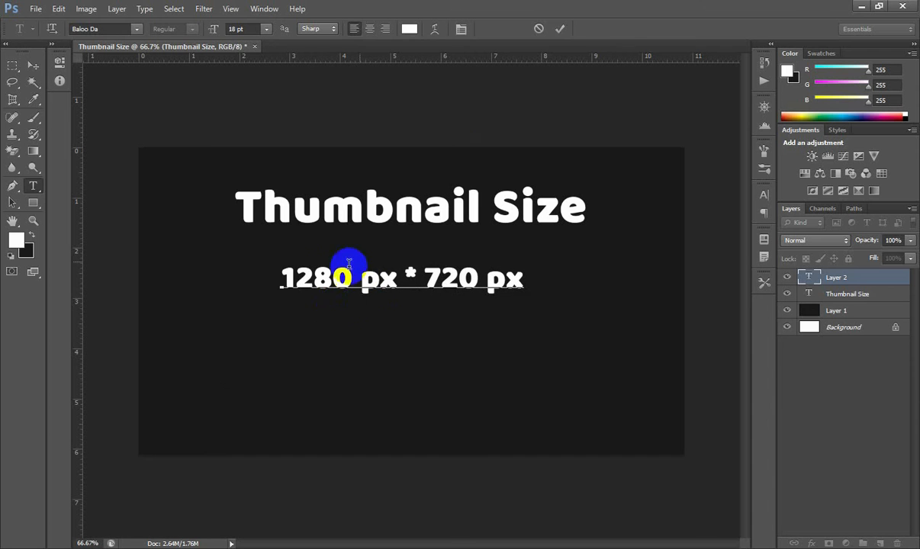
Add a dark-filled layer above Layer 1, scaled to about 43% and placed beneath the size text.
click(861, 310)
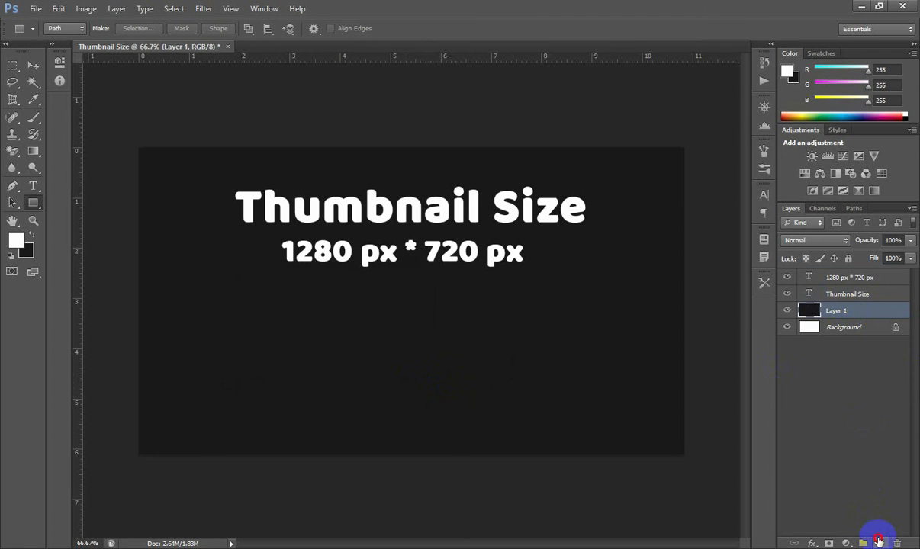
click(879, 541)
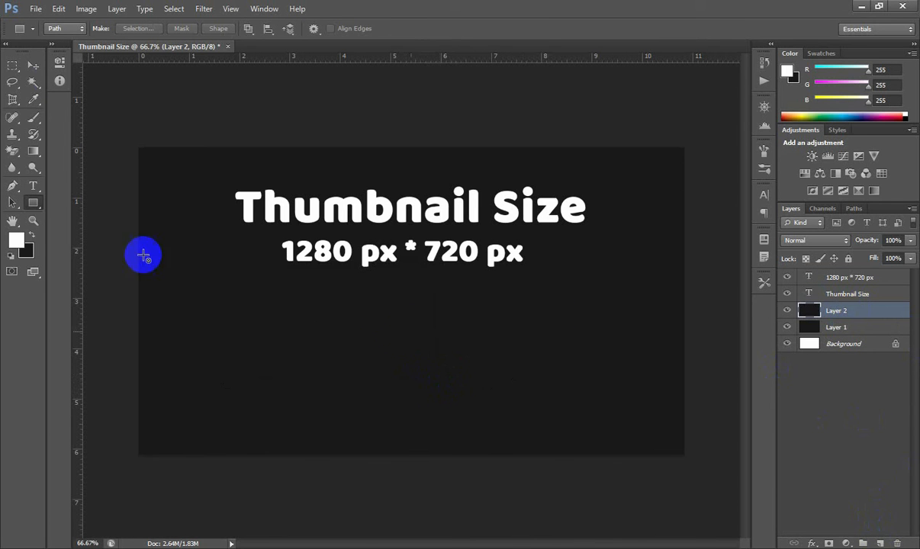
click(34, 66)
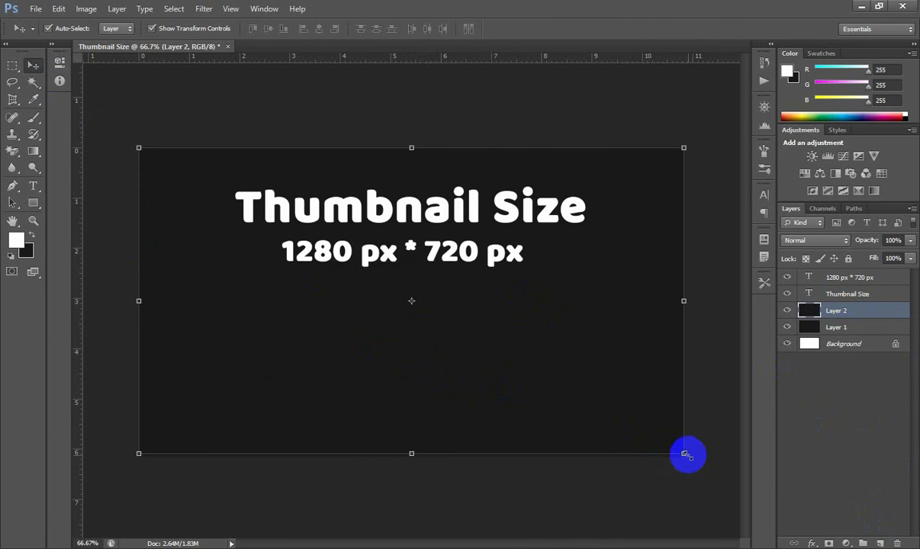
drag(684, 453, 427, 259)
drag(199, 254, 340, 382)
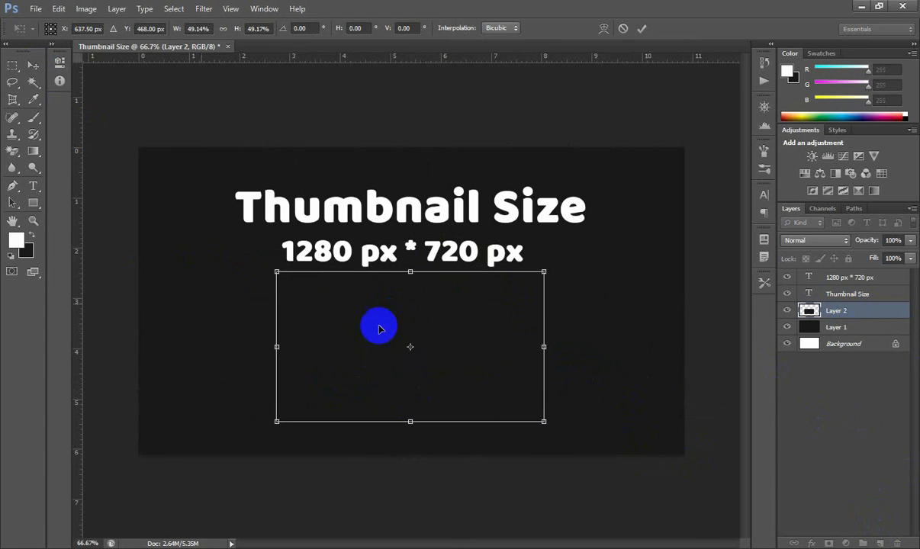
drag(543, 421, 508, 386)
mouse_move(456, 365)
mouse_down()
mouse_move(501, 375)
mouse_move(470, 369)
mouse_move(456, 352)
mouse_up()
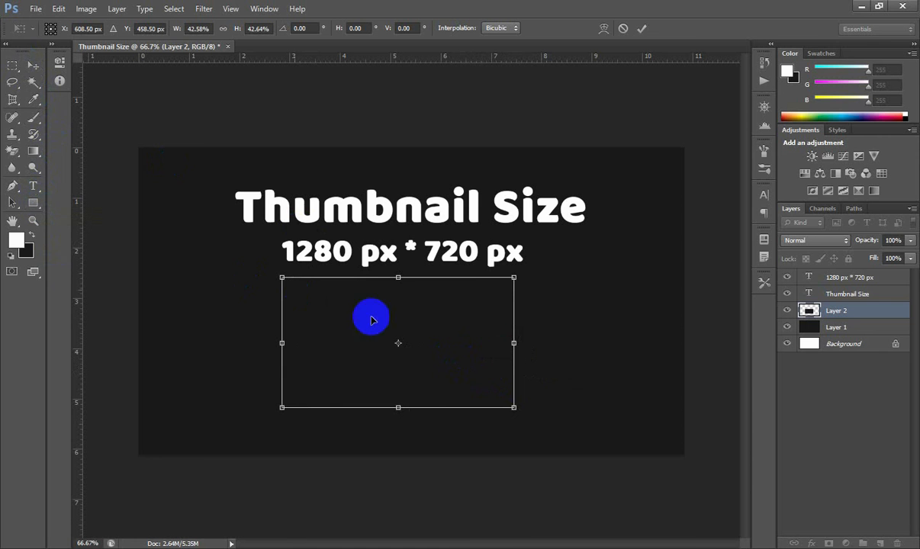
click(889, 301)
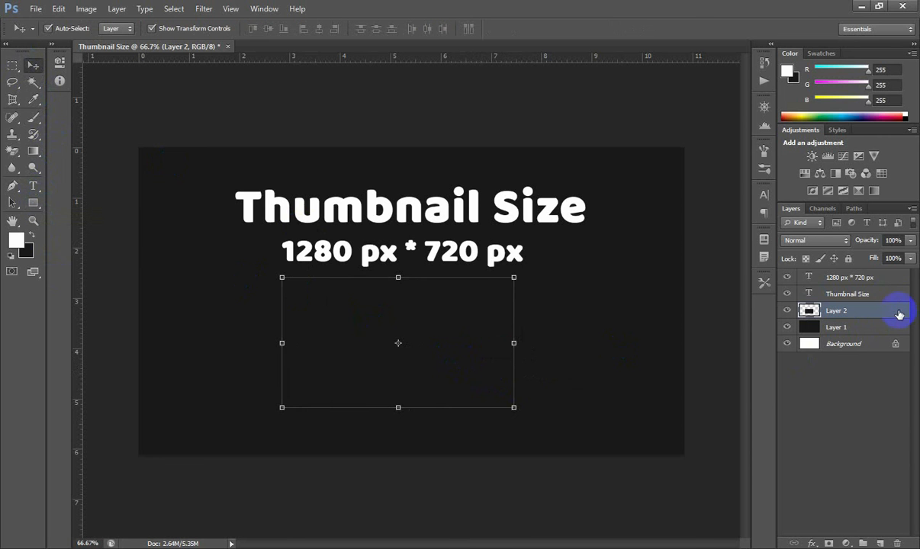
Apply a red Color Overlay layer style to the small rectangle on Layer 2.
double_click(898, 314)
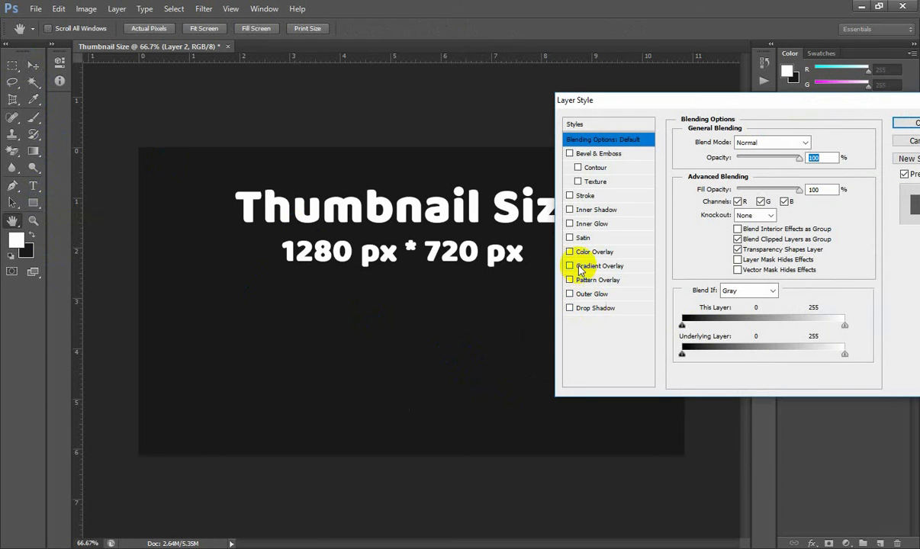
click(579, 254)
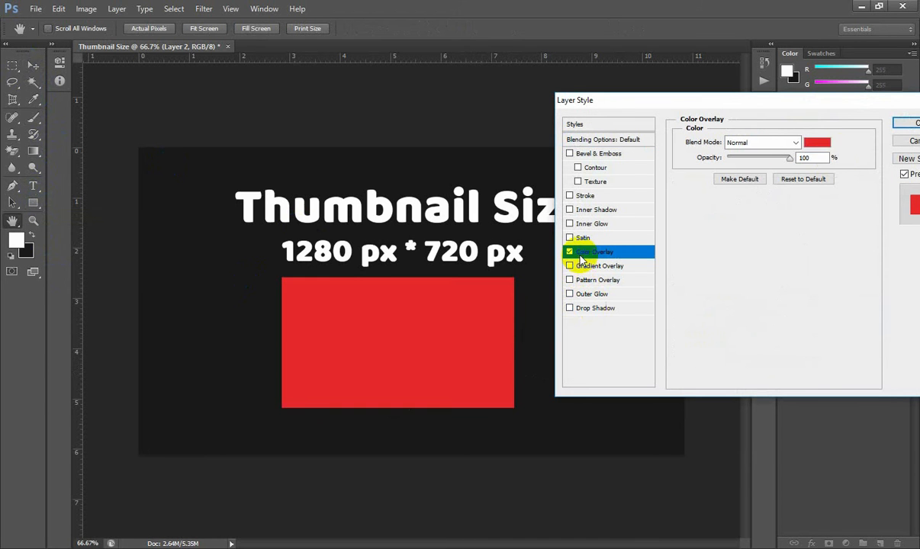
click(904, 125)
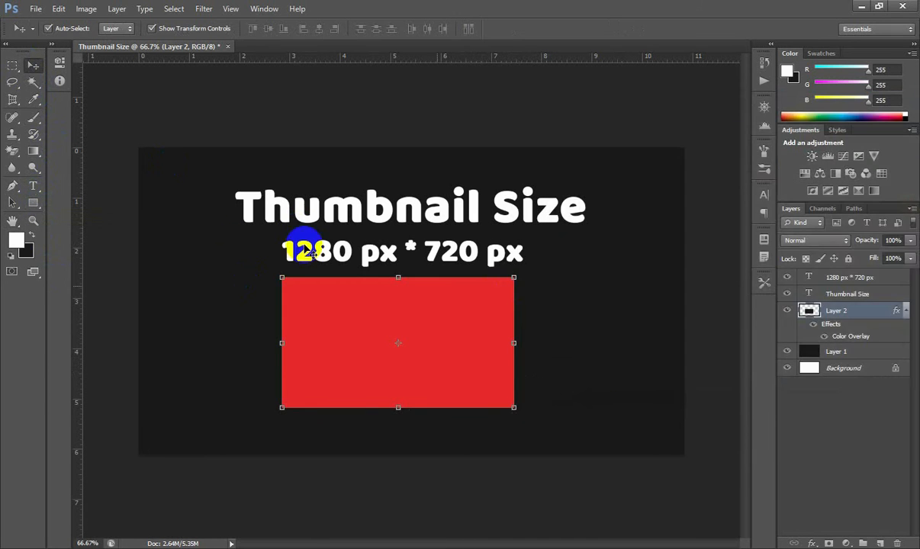
Shift the red rectangle slightly to the right to center it beneath the text.
click(16, 67)
click(32, 67)
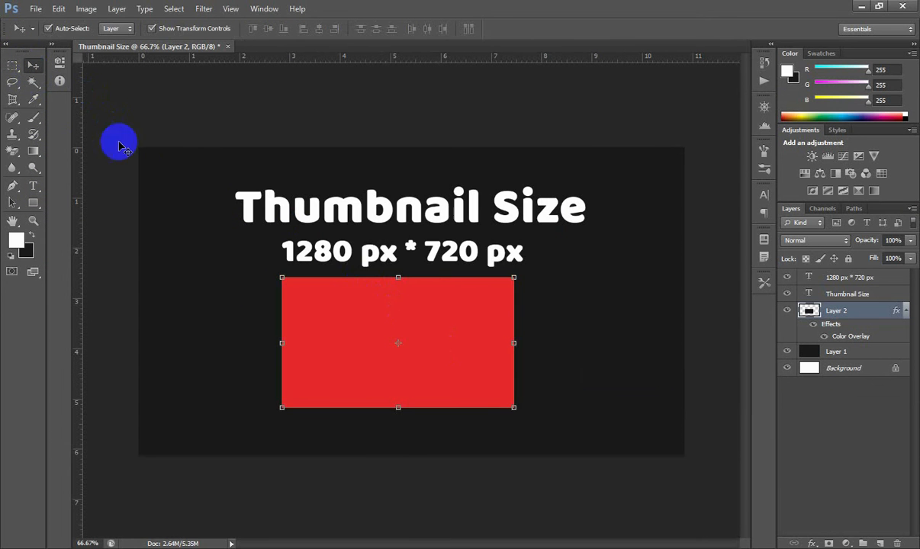
mouse_move(381, 304)
mouse_down()
mouse_move(485, 317)
mouse_move(396, 302)
mouse_up()
click(370, 325)
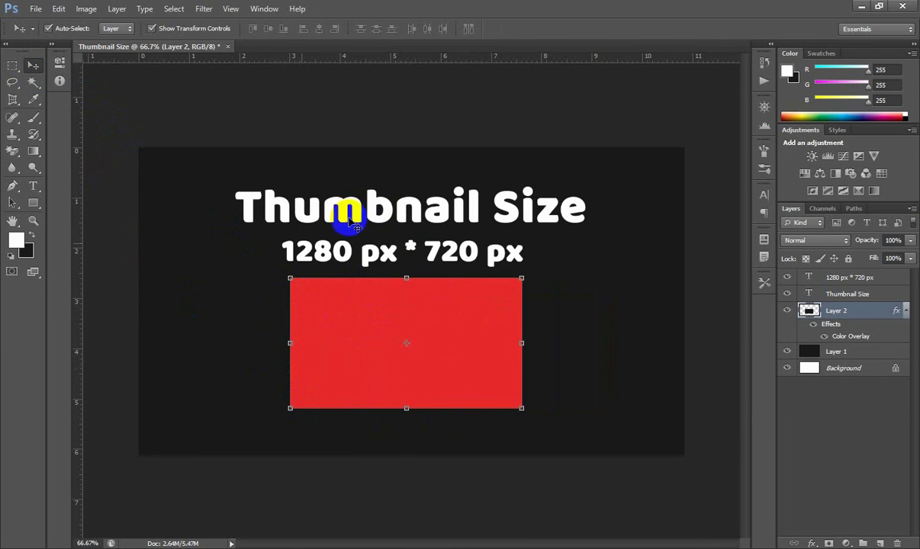
Add a white "{" text to the left of the red rectangle and enlarge it to about 50.67 pt.
click(33, 183)
click(228, 333)
text({)
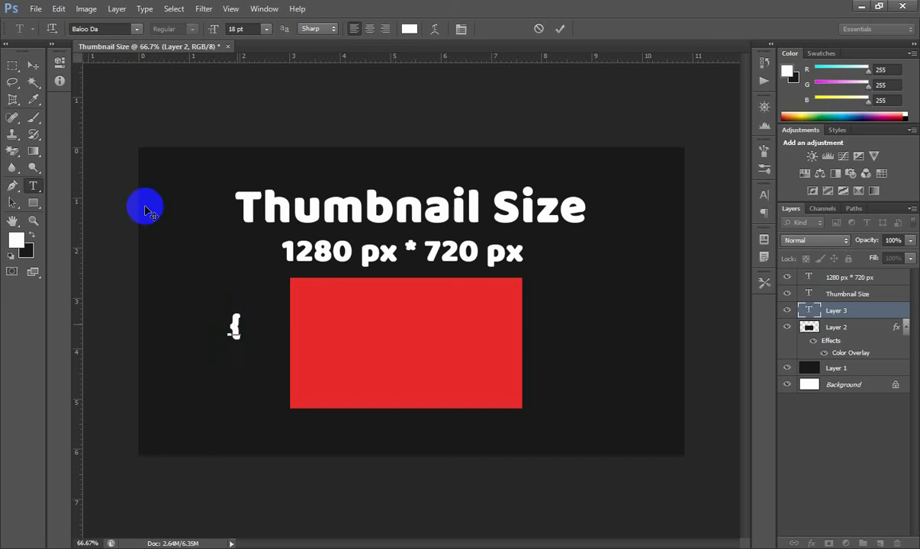
key(ctrl+Return)
key(v)
drag(240, 337, 268, 378)
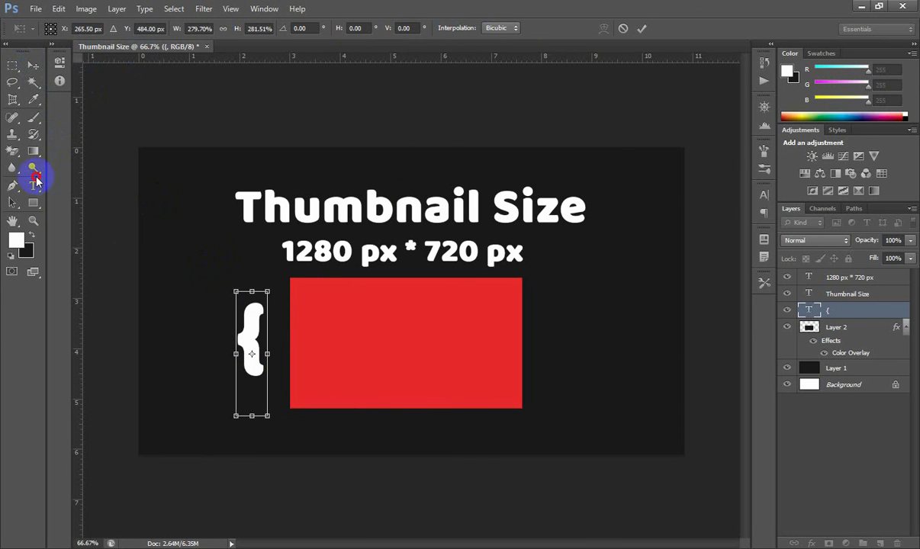
click(253, 301)
click(431, 217)
Try to change the curly brace's font to Berlin Sans FB and a Brush Script font.
click(256, 329)
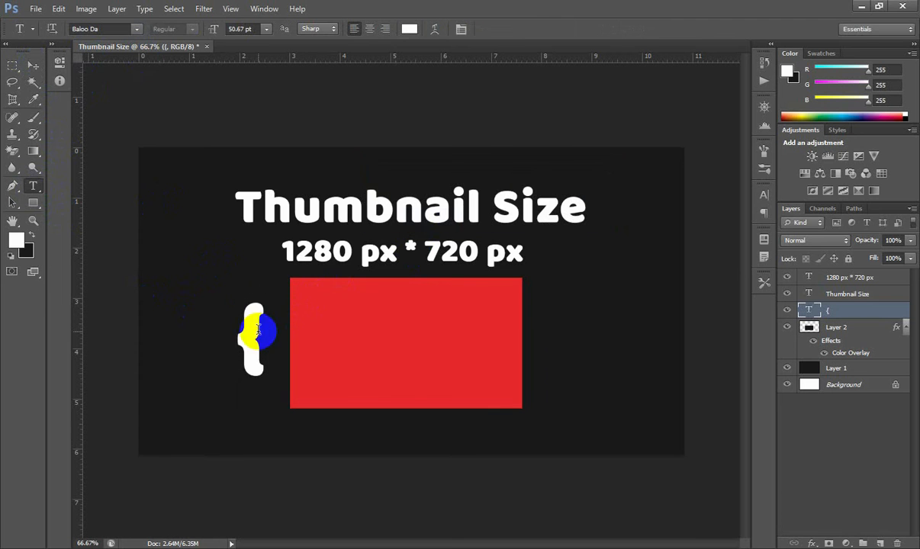
click(137, 29)
click(157, 101)
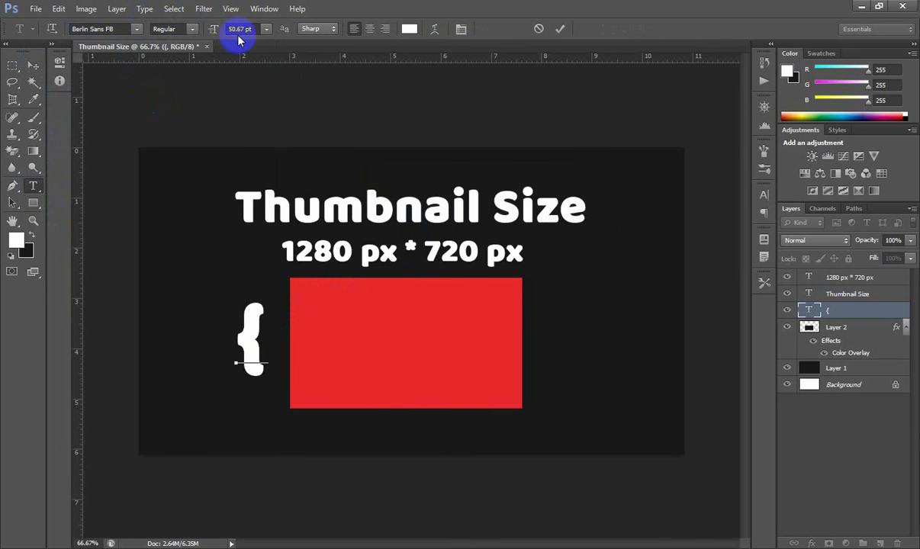
click(266, 29)
click(266, 29)
click(137, 29)
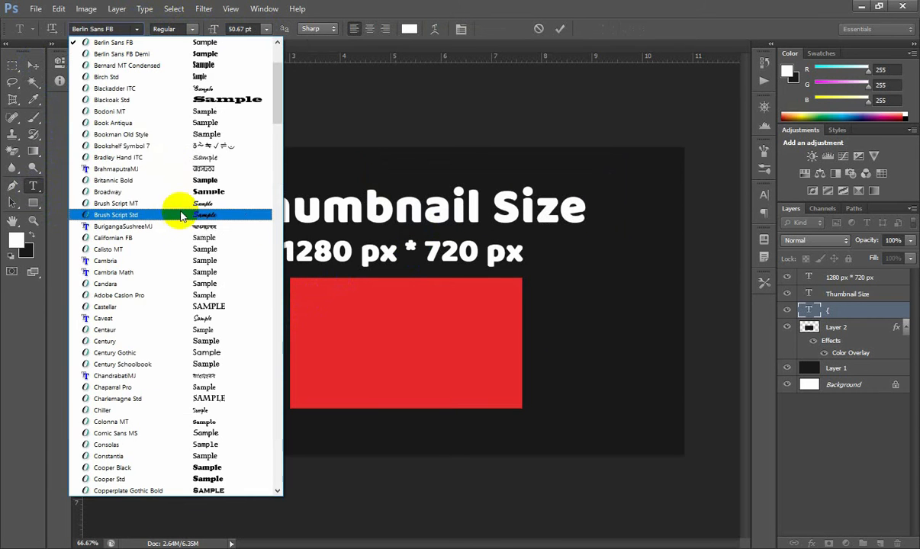
click(180, 207)
Change the curly brace's font to Bernard MT Condensed and commit the text edit.
click(255, 324)
double_click(261, 328)
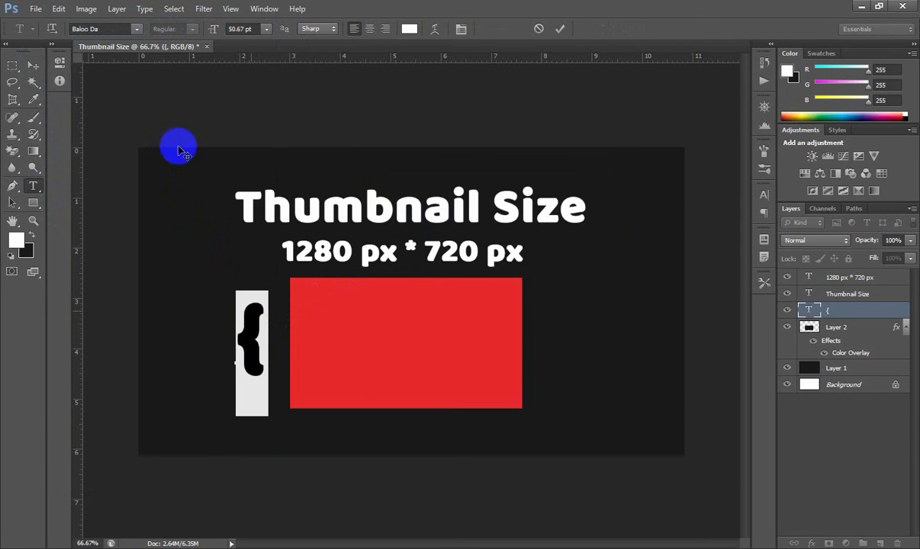
click(135, 29)
click(147, 121)
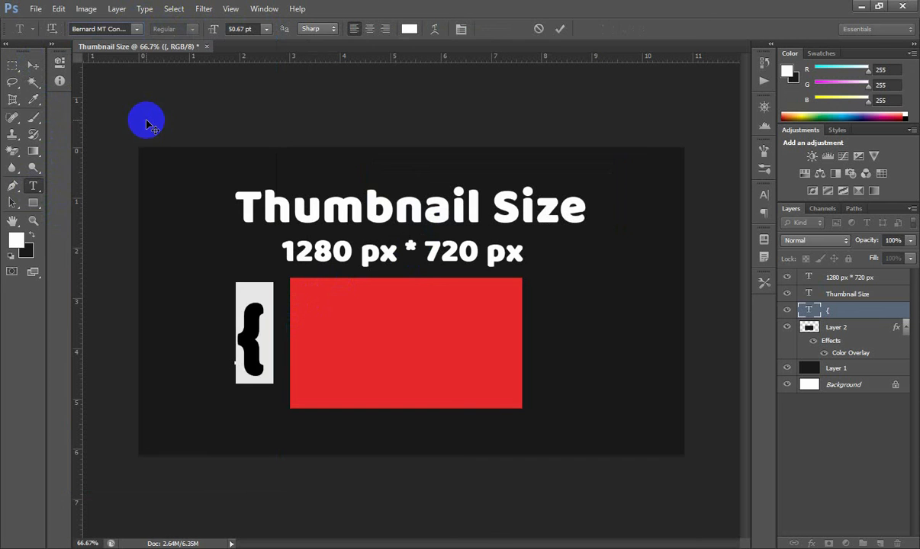
click(562, 29)
click(32, 69)
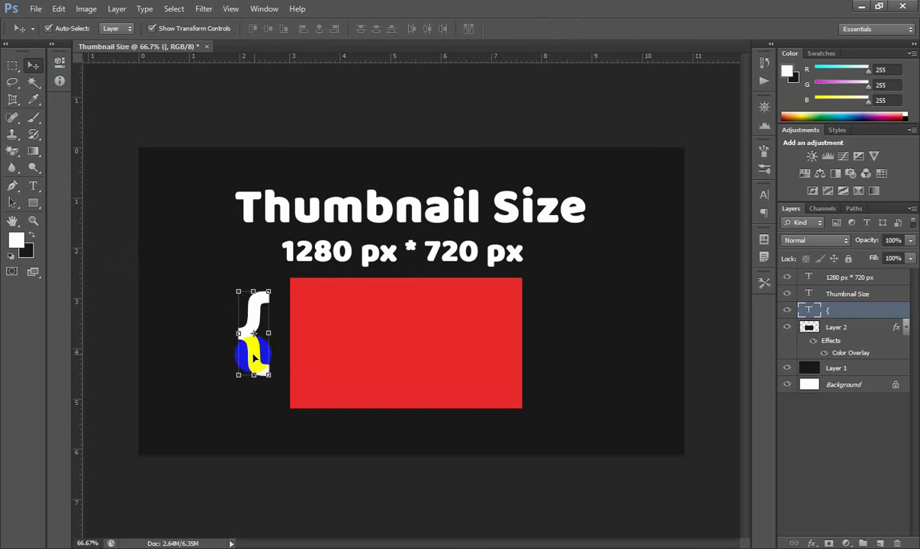
Enlarge the curly brace to about 74.17 pt, nearly the red rectangle's height, and place it just beside the rectangle's left edge.
drag(252, 357, 273, 410)
click(641, 29)
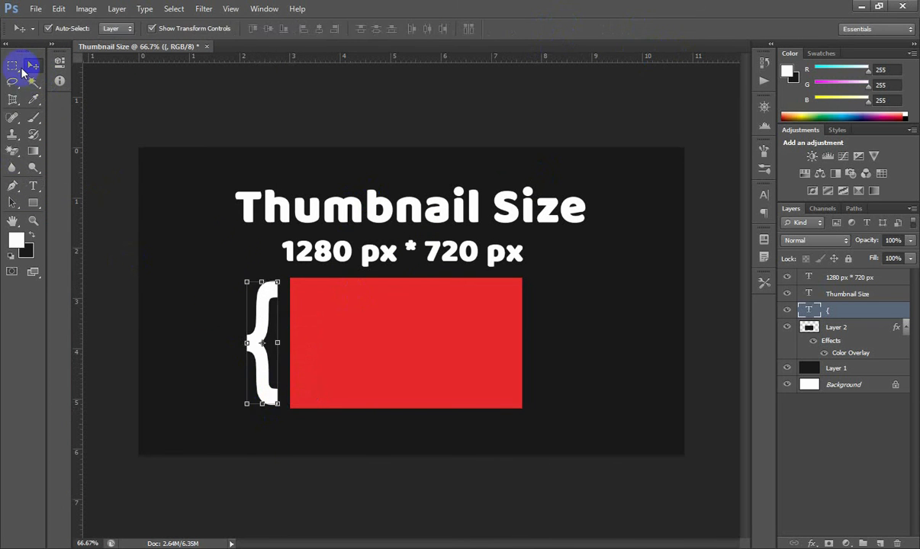
click(13, 66)
click(33, 67)
Add an 18 pt "720 px" text and place it to the left of the curly brace, level with its middle.
click(32, 186)
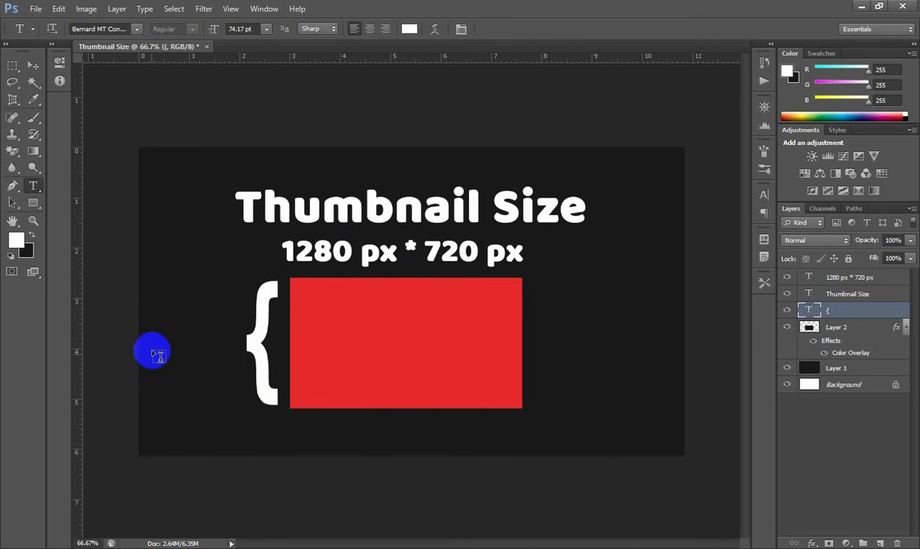
click(169, 341)
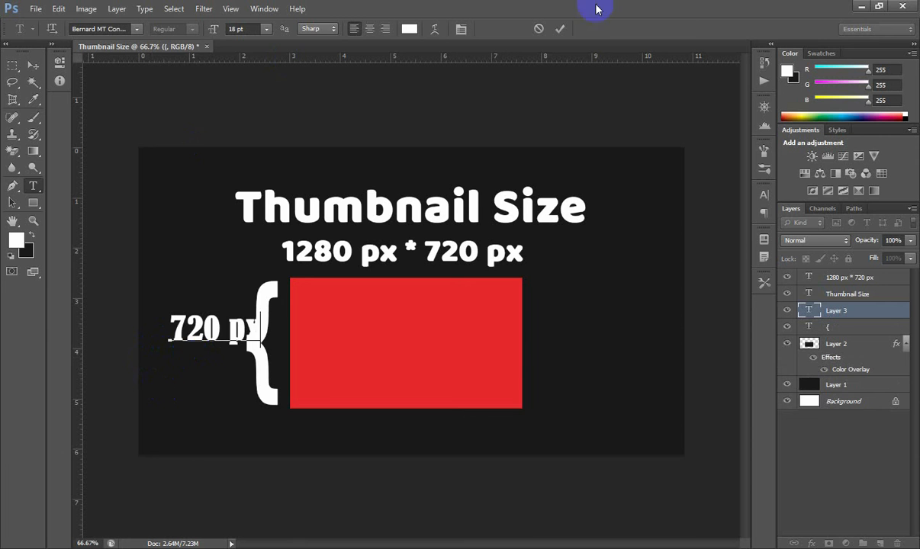
click(563, 26)
click(33, 66)
drag(220, 304, 206, 342)
click(183, 268)
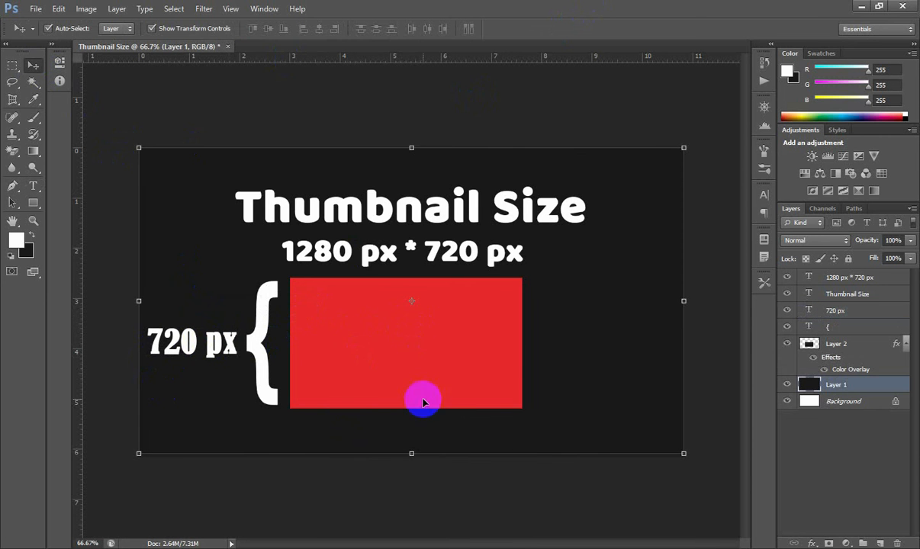
Duplicate the curly brace, rotate it to horizontal, and place it just below the red rectangle, widened to span most of it.
click(260, 369)
drag(268, 398, 463, 429)
click(410, 412)
key(Return)
click(421, 368)
click(421, 436)
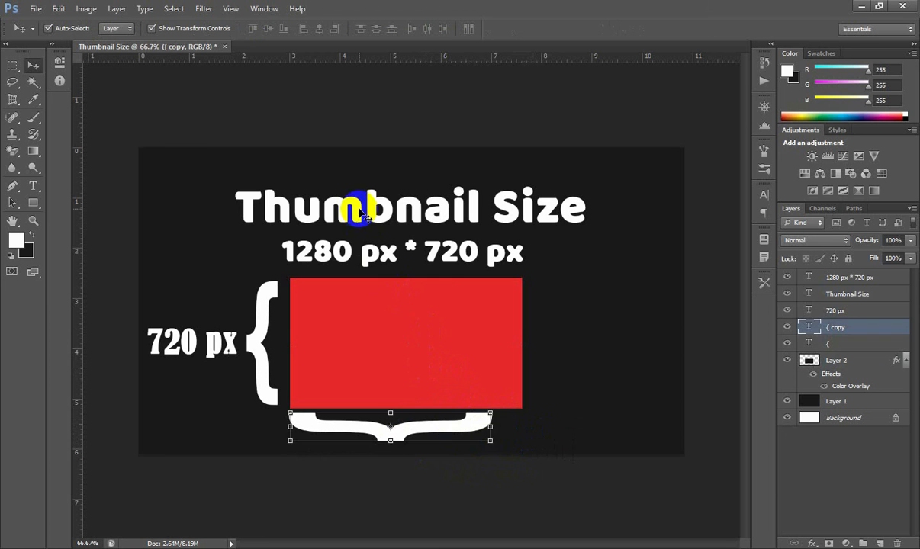
Move the "Thumbnail Size" title and the "1280 px * 720 px" text up toward the canvas top.
click(362, 214)
drag(498, 206, 495, 182)
click(482, 256)
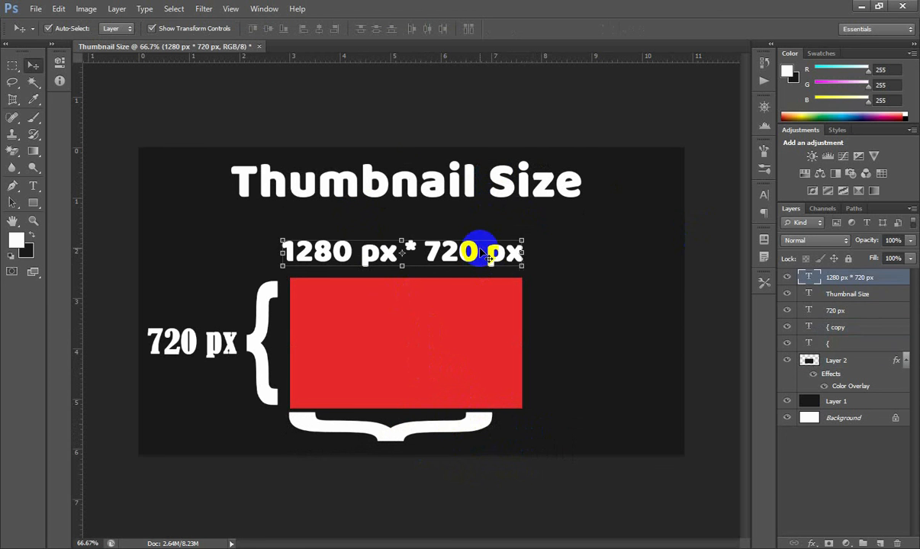
drag(482, 256, 480, 227)
Align the horizontal centers of the title, the dimensions text and the red rectangle with the Layer 1 background.
shift+click(874, 298)
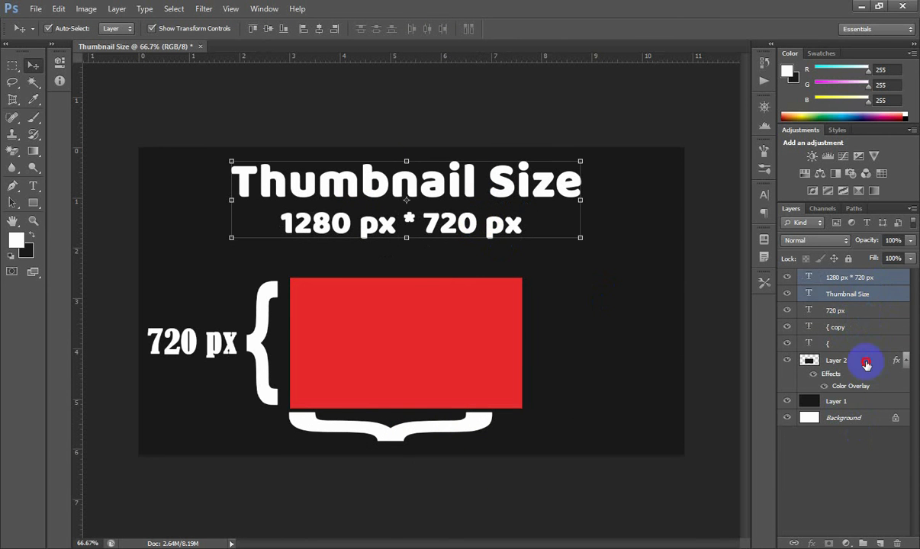
ctrl+click(866, 364)
ctrl+click(866, 399)
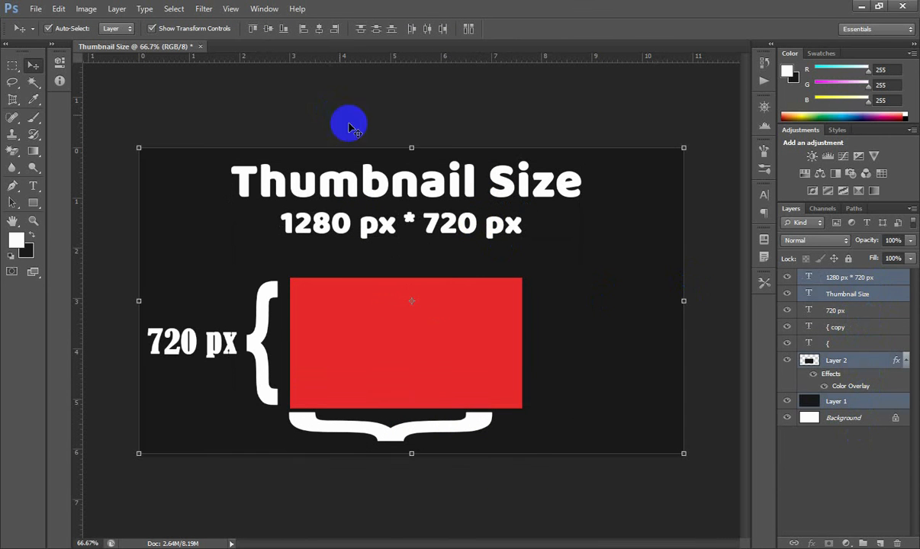
click(320, 29)
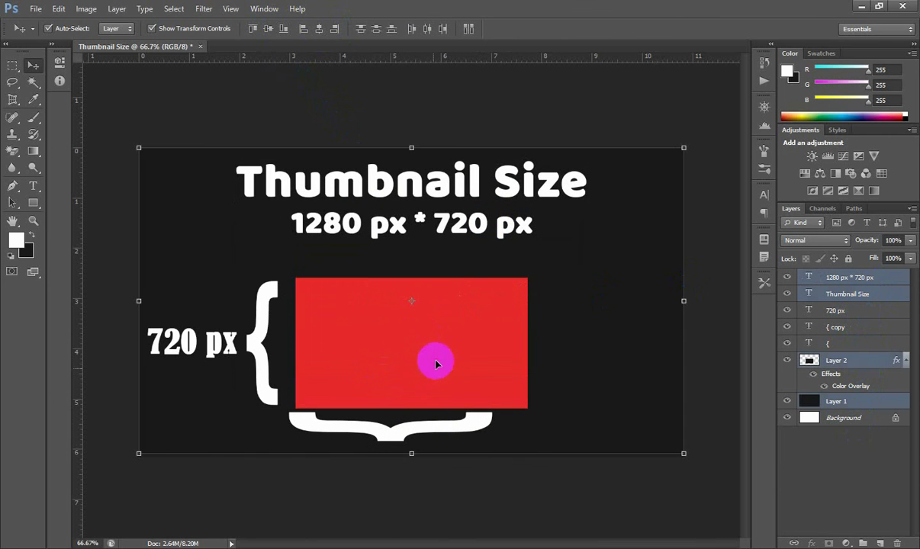
Move the red rectangle straight up until it sits just below the "1280 px * 720 px" text.
click(858, 364)
key(shift+Up)
key(shift+Up)
key(shift+Up)
key(shift+Up)
key(shift+Up)
key(shift+Up)
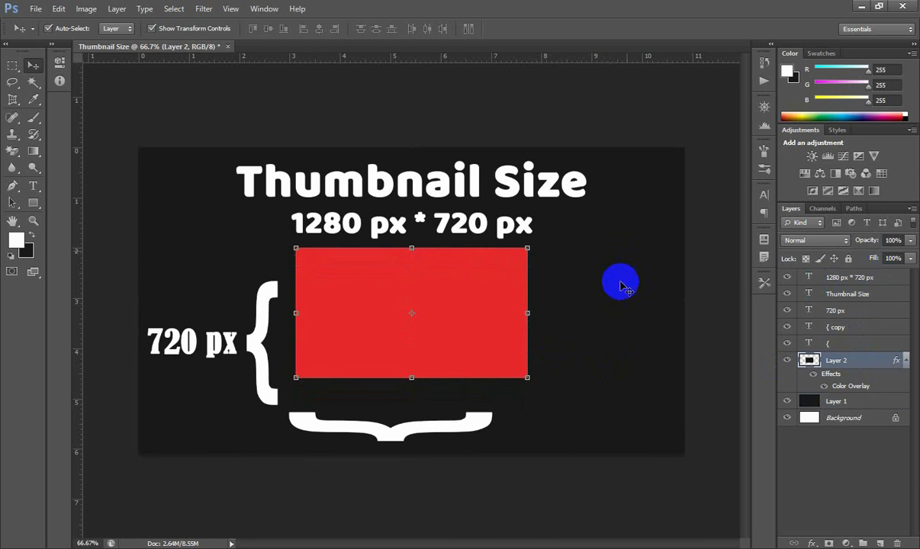
click(621, 286)
Move the left curly brace up beside the red rectangle and align their vertical centers.
drag(265, 329, 267, 298)
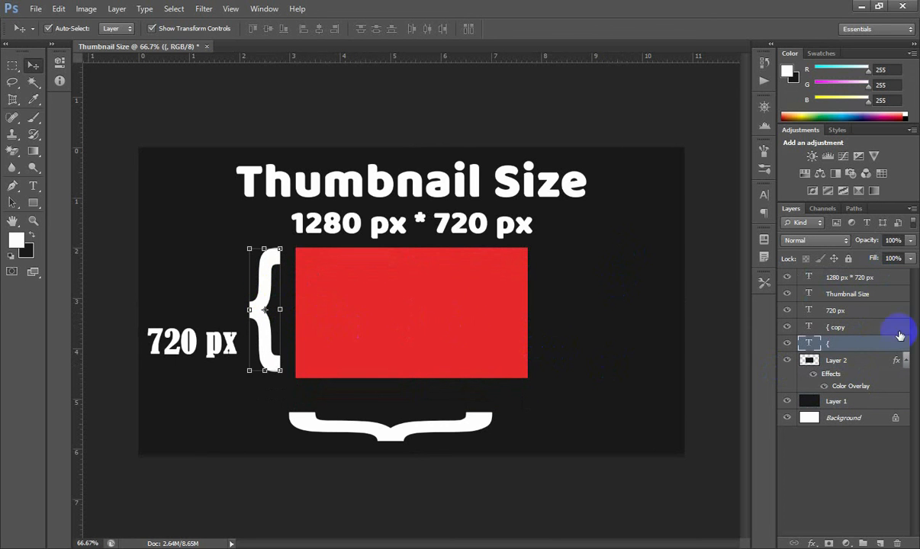
shift+click(852, 363)
click(300, 31)
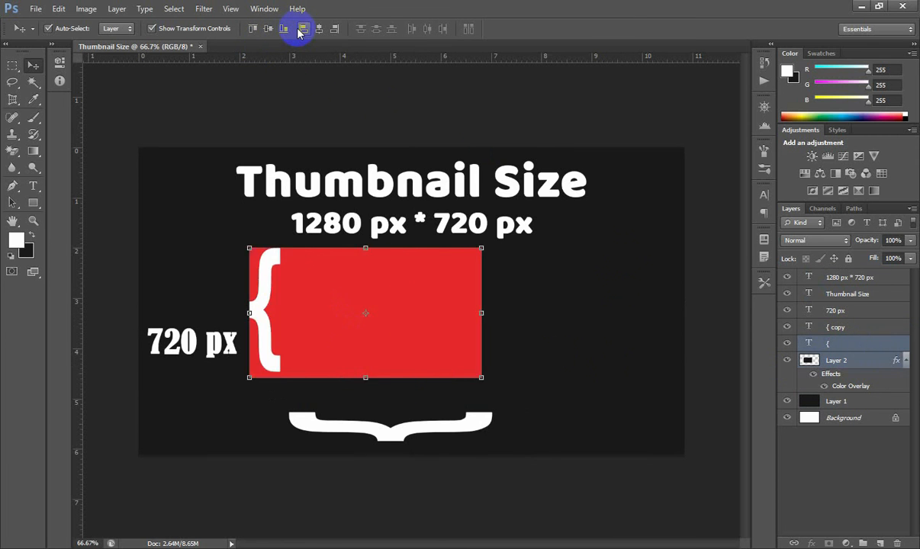
key(ctrl+z)
click(270, 30)
click(166, 243)
Move the "720 px" text up so it is level with the middle of the left brace.
click(218, 349)
key(ctrl+t)
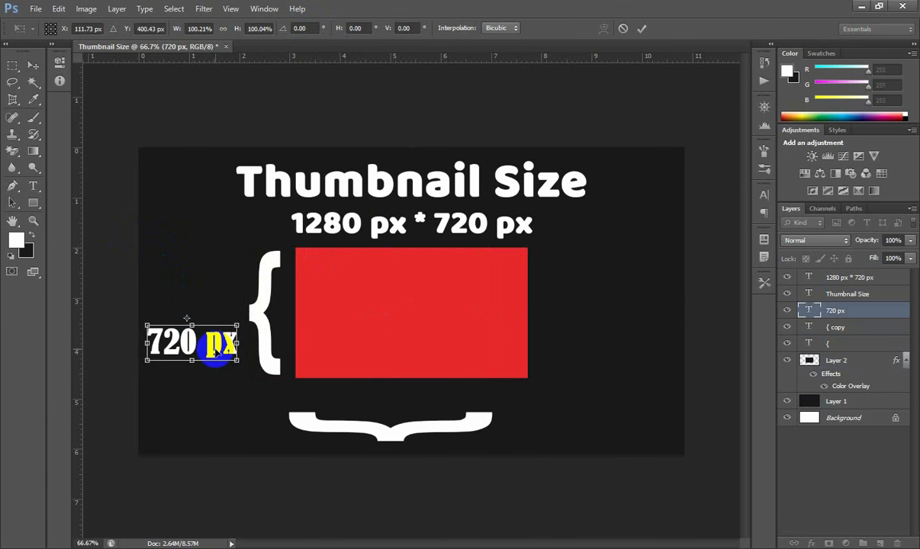
drag(219, 349, 221, 320)
click(643, 29)
Move the horizontal brace up beneath the red rectangle and align their horizontal centers.
drag(459, 423, 480, 401)
drag(412, 419, 416, 428)
click(641, 29)
ctrl+click(858, 363)
click(270, 31)
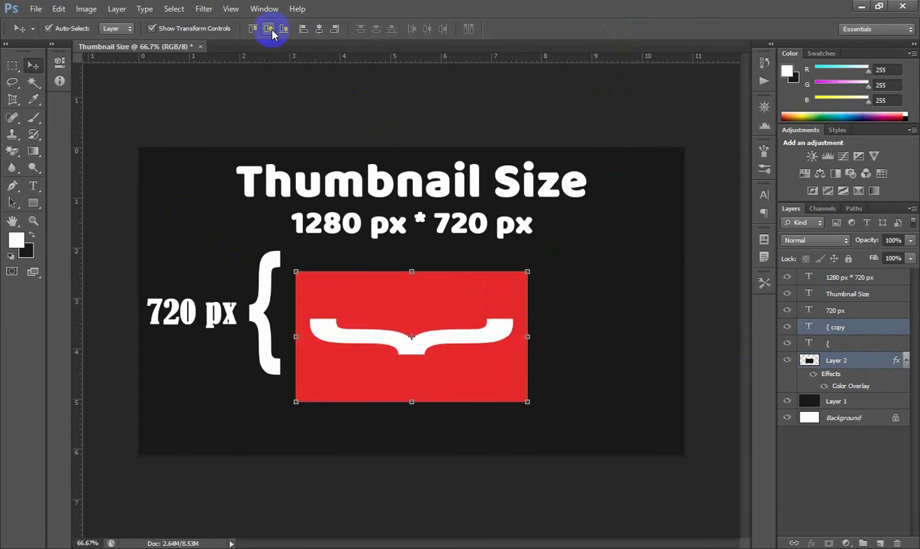
key(ctrl+z)
click(320, 31)
click(647, 384)
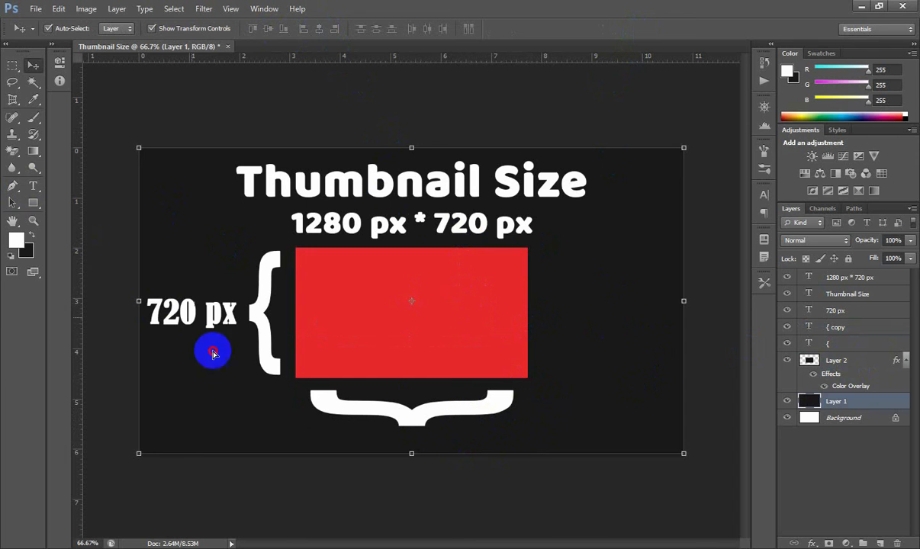
Duplicate the "720 px" text to the right of the horizontal brace and change the copy to "1280 px".
drag(200, 318, 644, 410)
click(33, 186)
click(602, 407)
key(BackSpace)
key(BackSpace)
key(BackSpace)
text(1280)
click(560, 29)
Add "=" in front of the "1280 px" label and place the label directly beside the horizontal brace.
click(33, 65)
click(32, 186)
click(579, 396)
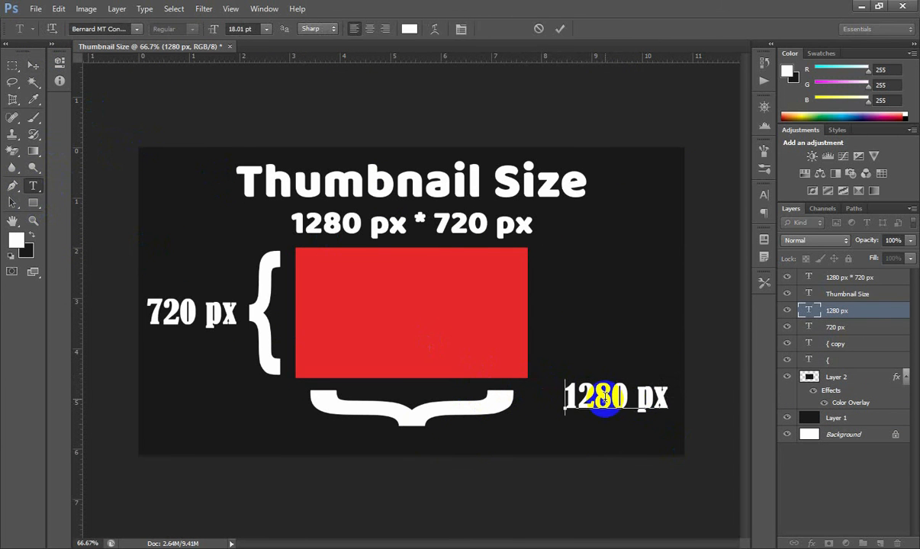
text(=)
click(559, 28)
click(33, 65)
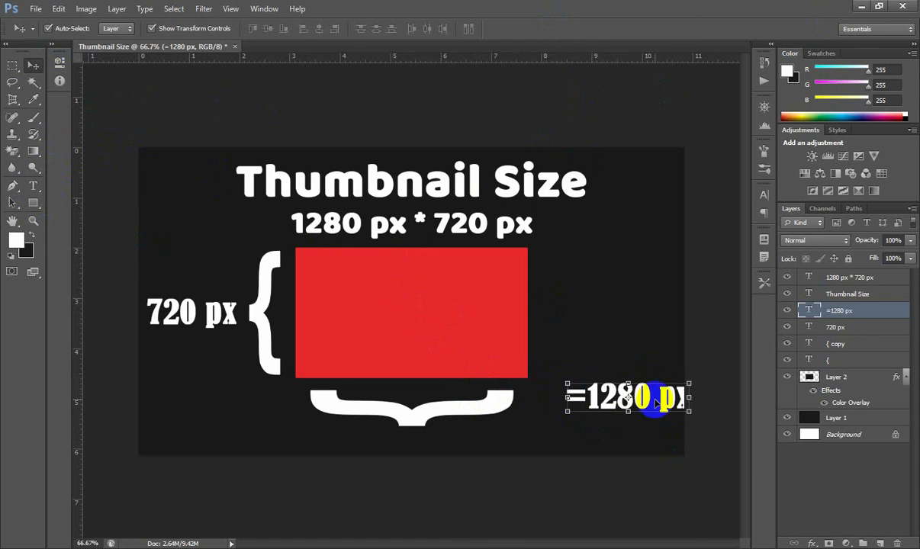
drag(654, 402, 608, 405)
click(624, 259)
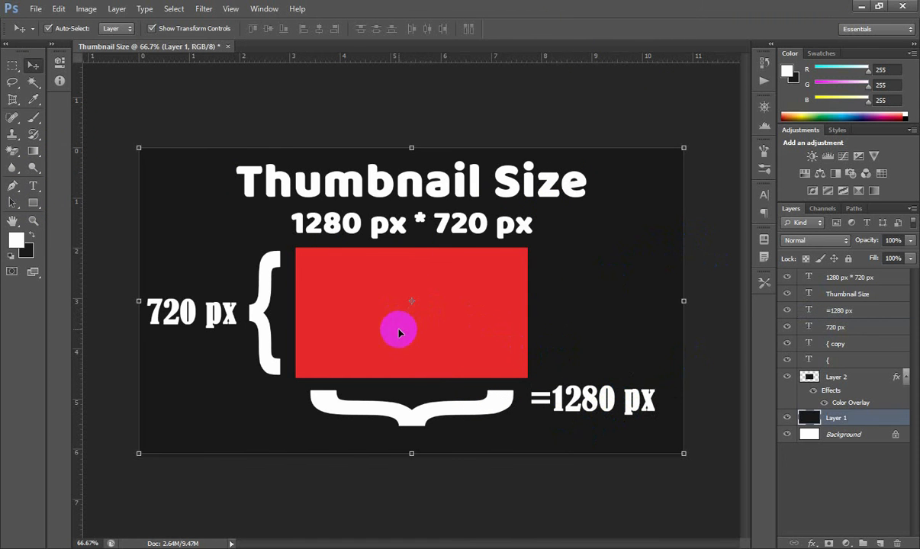
Nudge the "1280 px * 720 px" text up slightly, closer to the title.
click(430, 182)
click(446, 226)
key(Up)
key(Up)
key(Up)
key(Up)
key(Up)
key(Up)
key(Up)
key(Up)
Try nudging the red rectangle alone up toward the dimensions text, then back down.
click(443, 302)
key(Up)
key(Up)
key(Up)
key(Up)
key(Up)
key(Up)
key(Up)
key(Up)
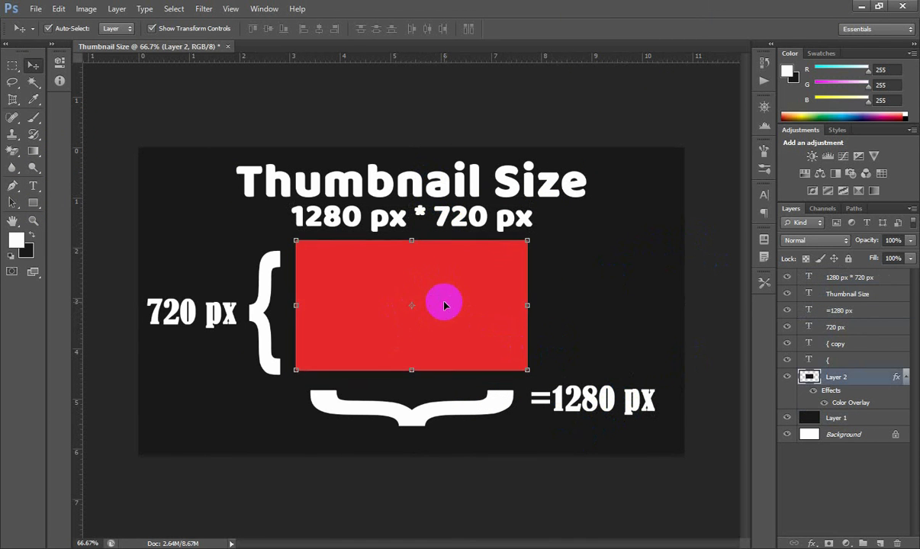
key(shift+Up)
key(shift+Down)
key(shift+Down)
key(shift+Down)
Select the red rectangle, the "720 px" text and the left brace, and move them up together closer to the dimensions text.
ctrl+click(859, 329)
key(shift+Up)
key(shift+Down)
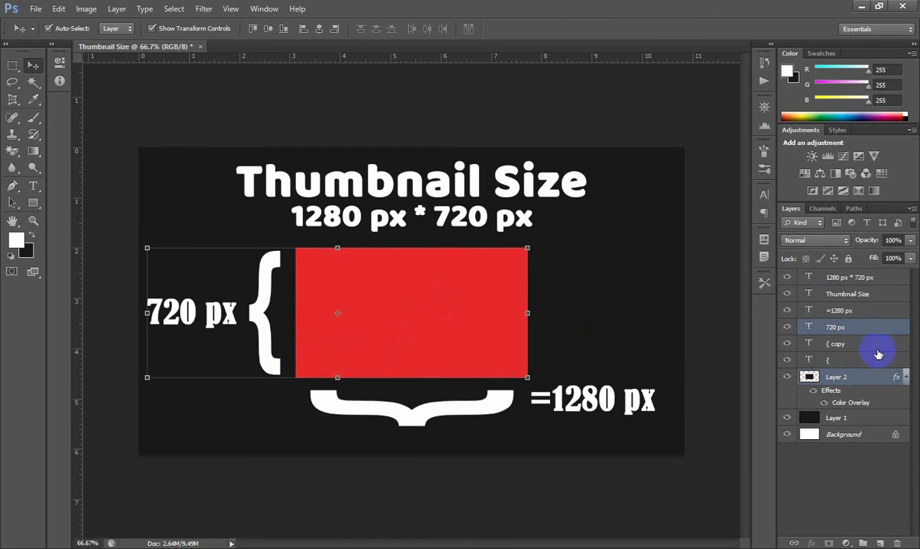
shift+click(796, 347)
shift+click(850, 361)
key(shift+Up)
key(shift+Up)
key(shift+Up)
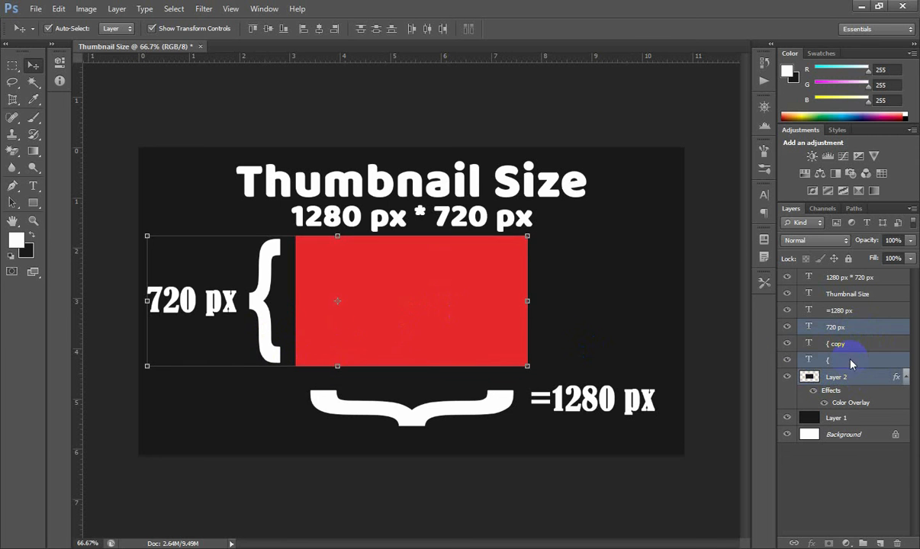
Move the horizontal brace up until it sits just below the red rectangle.
click(487, 408)
key(shift+Up)
key(shift+Up)
key(shift+Up)
key(Up)
key(Up)
key(Up)
key(Up)
key(Up)
key(Up)
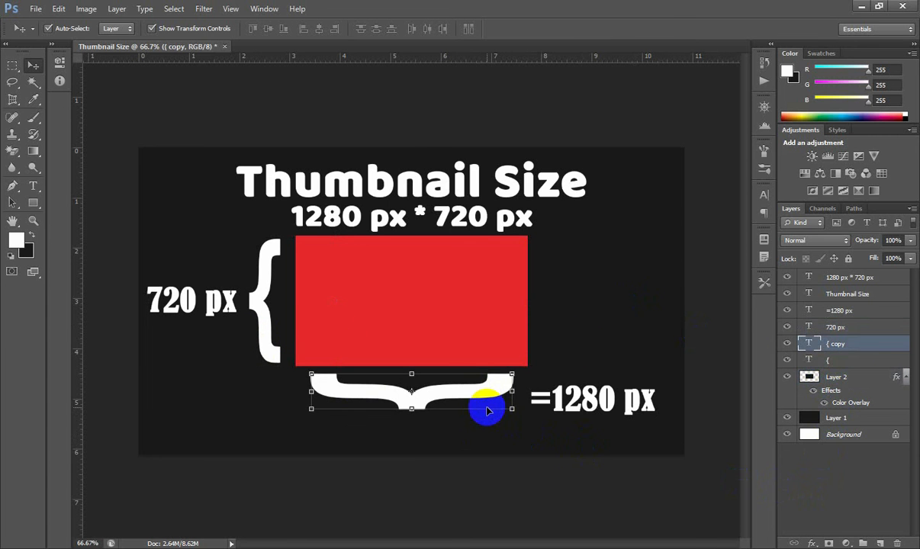
Move the "=1280 px" label below the horizontal brace and remove its "=" sign.
click(267, 347)
click(587, 424)
drag(641, 405, 462, 440)
click(33, 186)
click(370, 433)
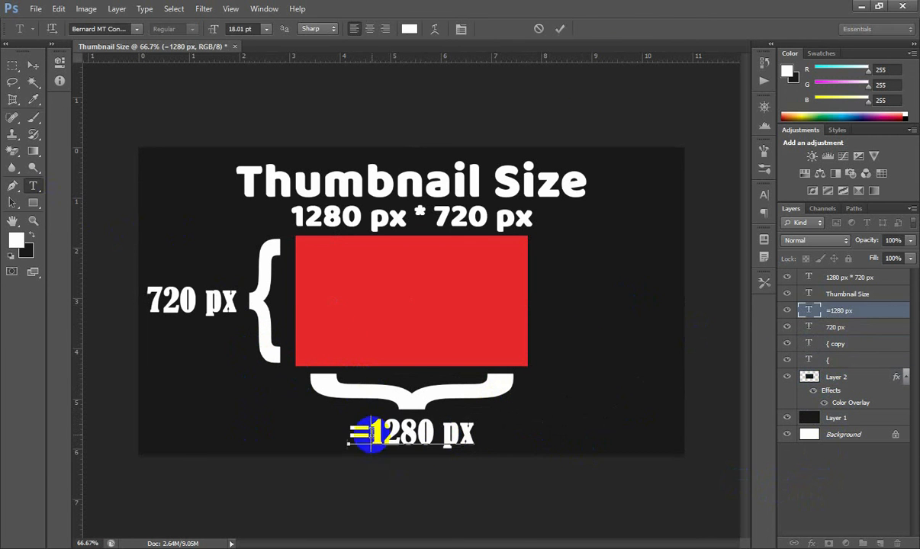
key(BackSpace)
click(562, 29)
click(32, 67)
Align the horizontal centers of the "1280 px" label and the red rectangle.
ctrl+click(857, 380)
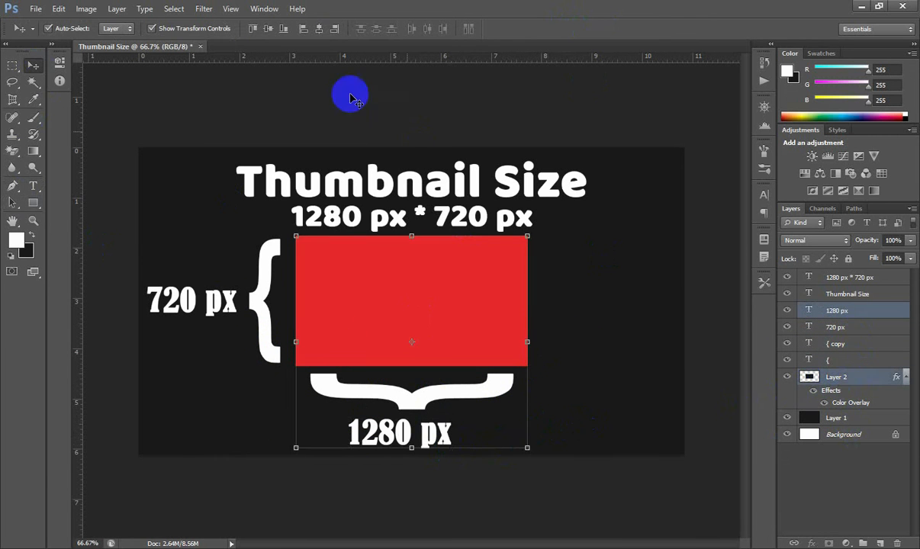
click(319, 29)
click(582, 374)
scroll(373, 465, down, 4)
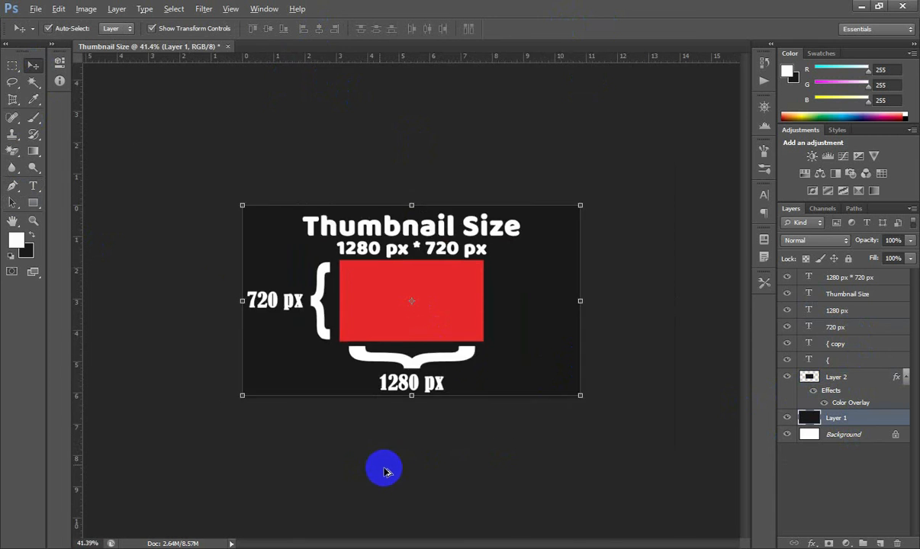
scroll(388, 472, up, 2)
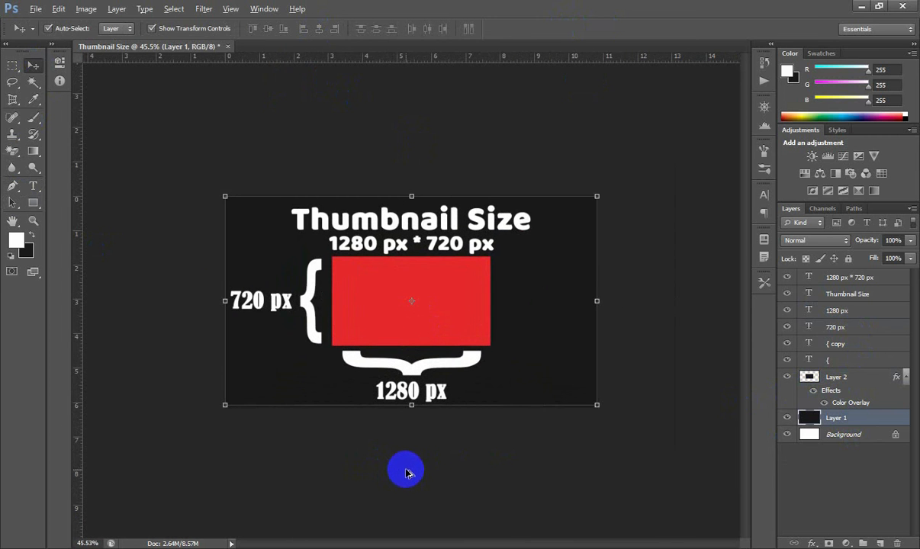
scroll(405, 473, up, 1)
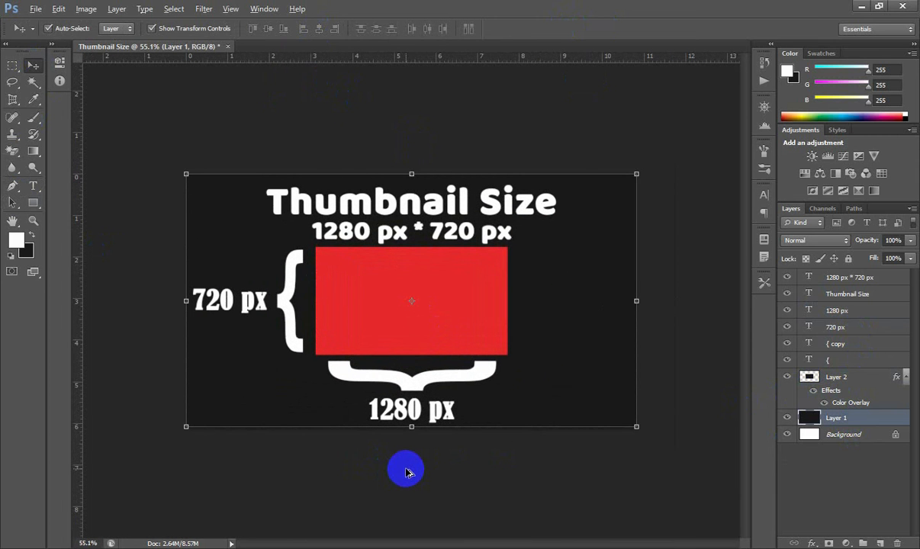
scroll(406, 473, up, 1)
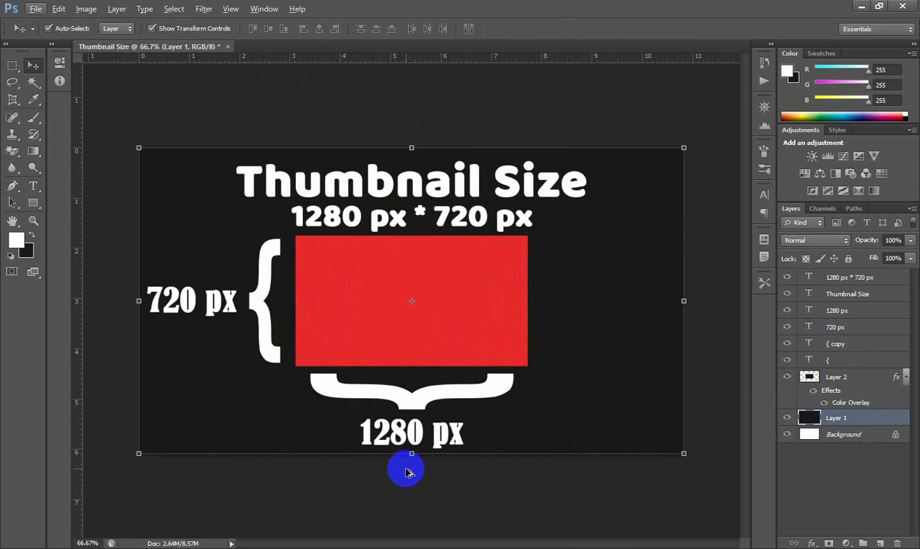